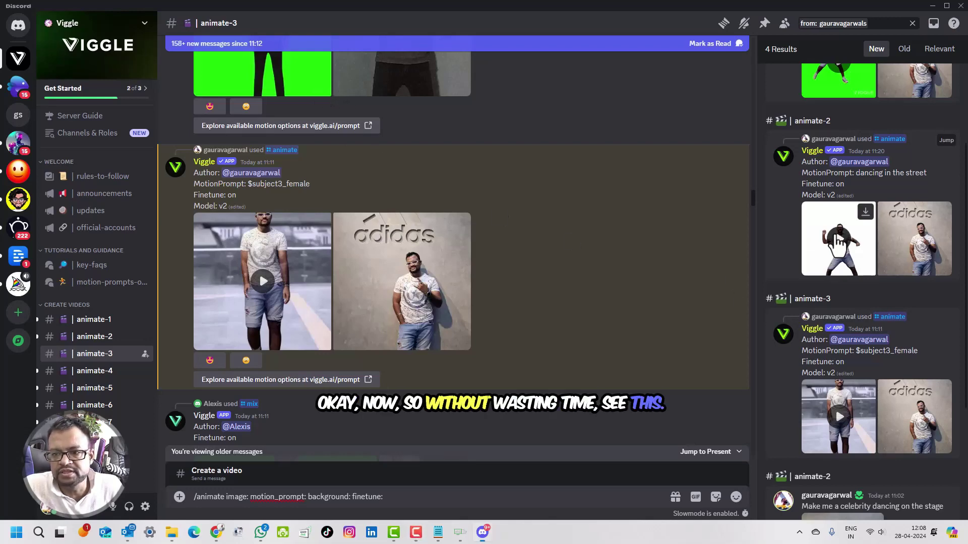
Review the earlier dancing in the street, $boxing_footwork and $subject3_female videos from the search results, plus other creations in the animate-3 channel.
{"action": "left_click", "coordinate": [838, 241]}
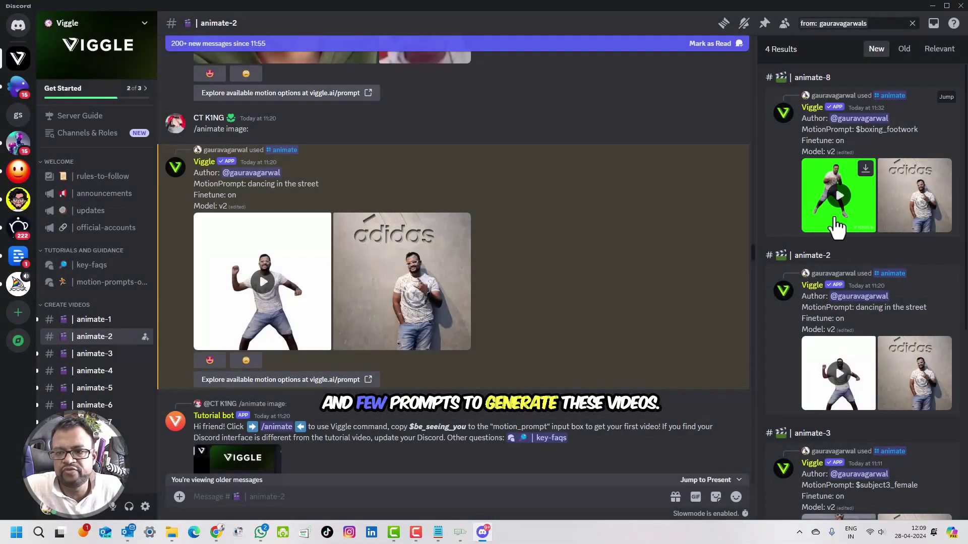
{"action": "left_click", "coordinate": [838, 195]}
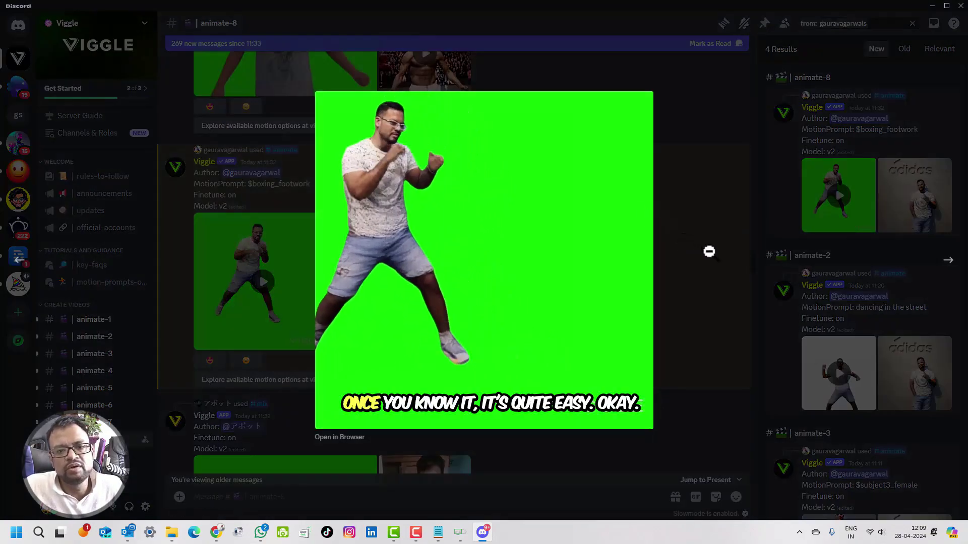
{"action": "left_click", "coordinate": [708, 250]}
{"action": "scroll", "coordinate": [720, 260], "scroll_direction": "down", "scroll_amount": 4}
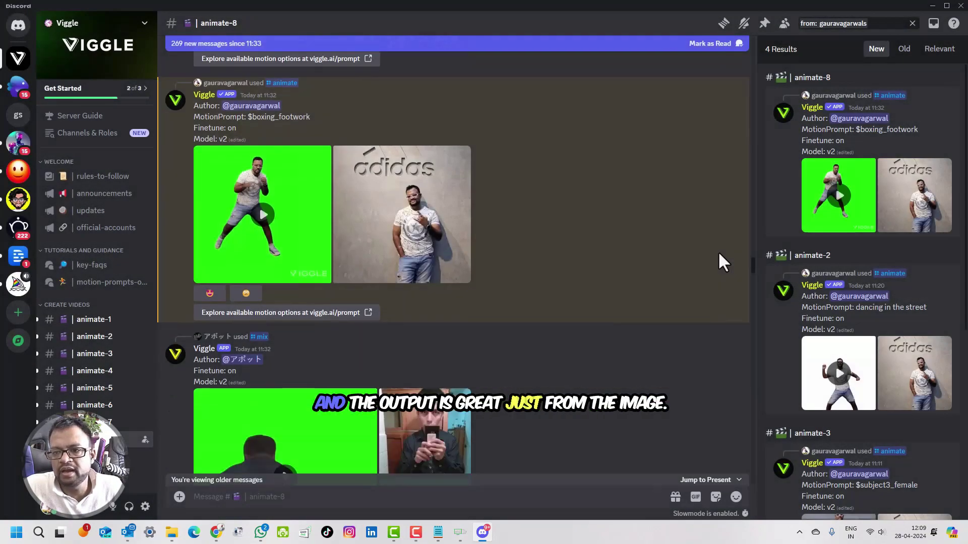
{"action": "scroll", "coordinate": [857, 353], "scroll_direction": "down", "scroll_amount": 4}
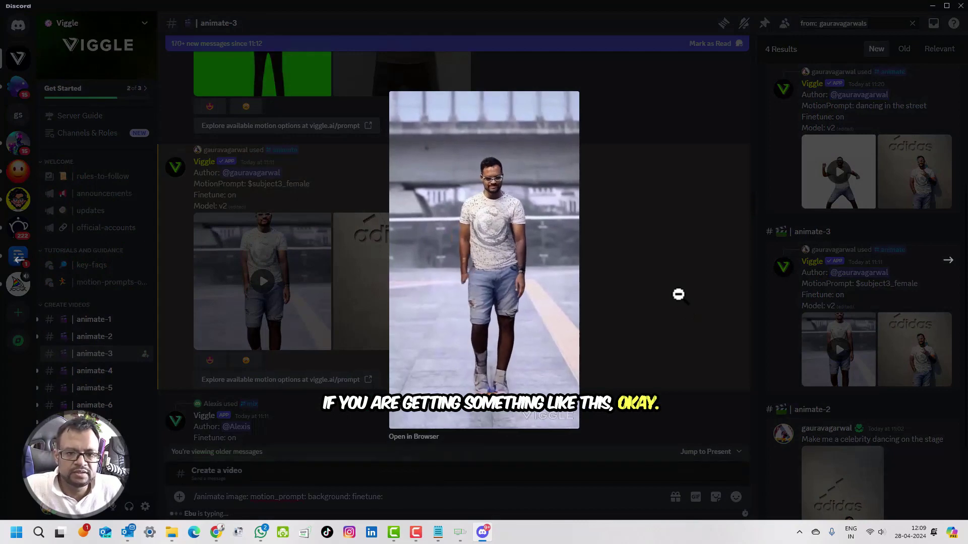
{"action": "left_click", "coordinate": [677, 293]}
{"action": "scroll", "coordinate": [636, 269], "scroll_direction": "up", "scroll_amount": 10}
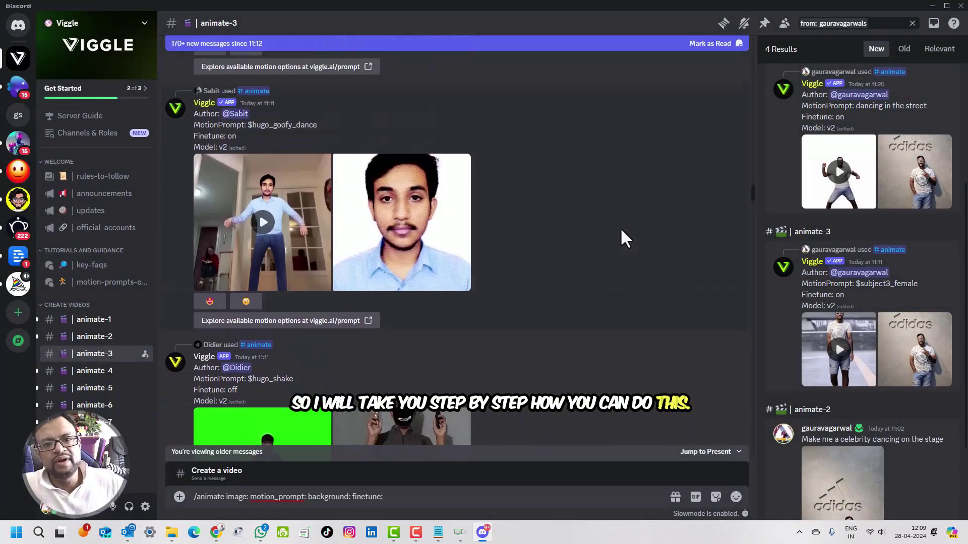
{"action": "scroll", "coordinate": [603, 214], "scroll_direction": "up", "scroll_amount": 2}
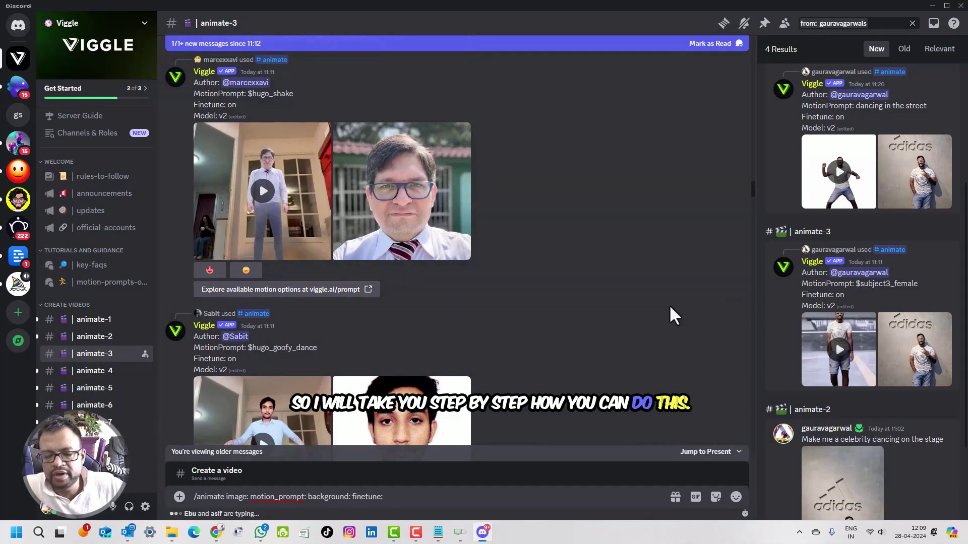
{"action": "scroll", "coordinate": [670, 304], "scroll_direction": "up", "scroll_amount": 10}
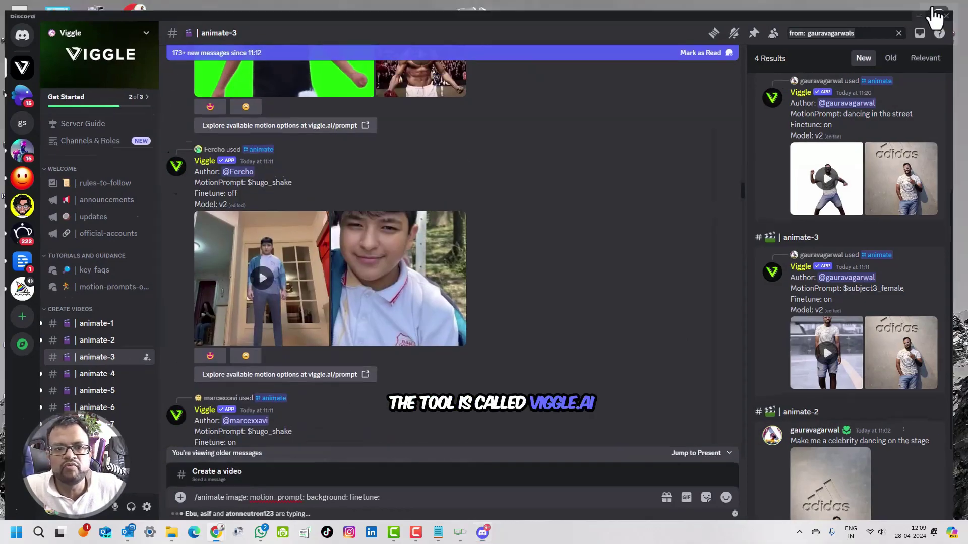
Switch to the Viggle website in the browser, open its home page and examine how the Mix and Animate features work.
{"action": "left_click", "coordinate": [932, 6]}
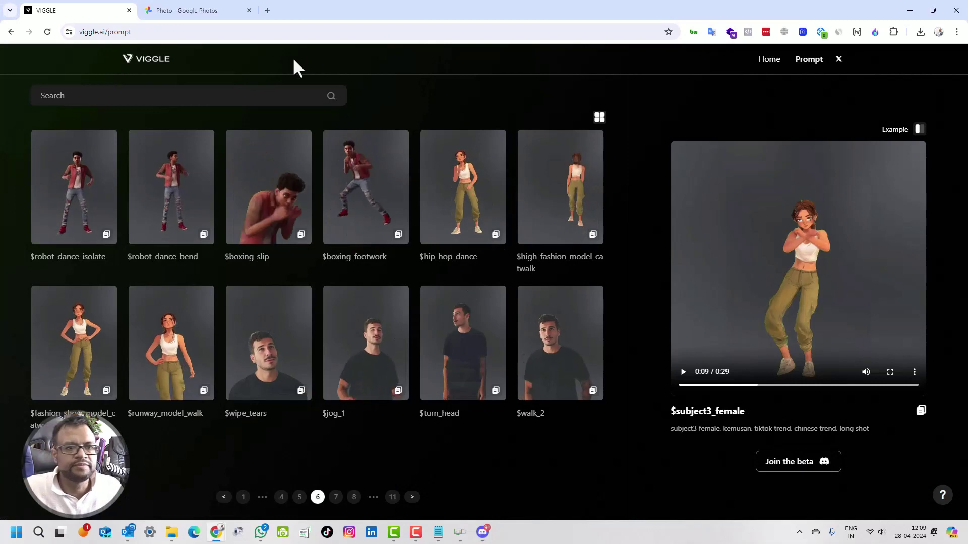
{"action": "left_click", "coordinate": [154, 64]}
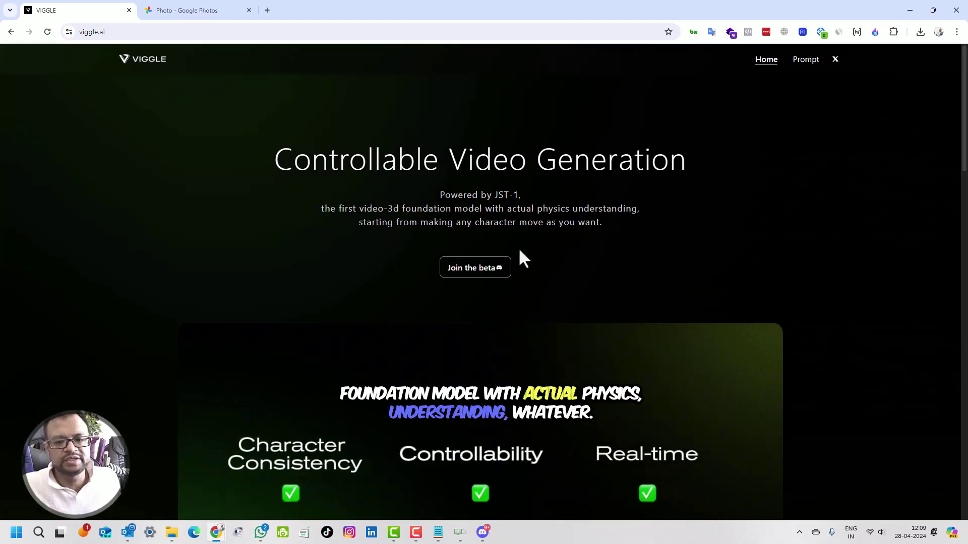
{"action": "scroll", "coordinate": [522, 257], "scroll_direction": "down", "scroll_amount": 3}
{"action": "scroll", "coordinate": [519, 245], "scroll_direction": "up", "scroll_amount": 3}
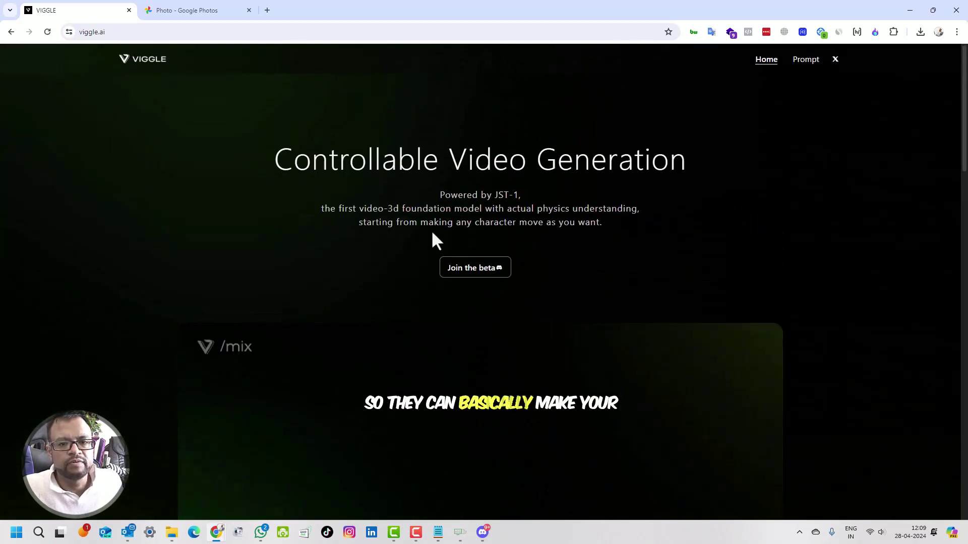
{"action": "scroll", "coordinate": [473, 244], "scroll_direction": "down", "scroll_amount": 5}
{"action": "scroll", "coordinate": [531, 267], "scroll_direction": "down", "scroll_amount": 12}
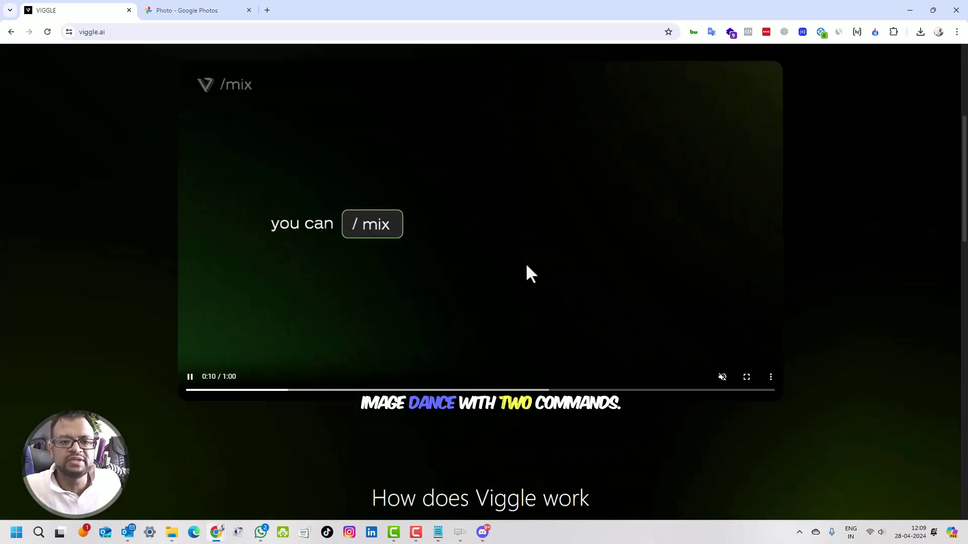
{"action": "scroll", "coordinate": [257, 325], "scroll_direction": "up", "scroll_amount": 3}
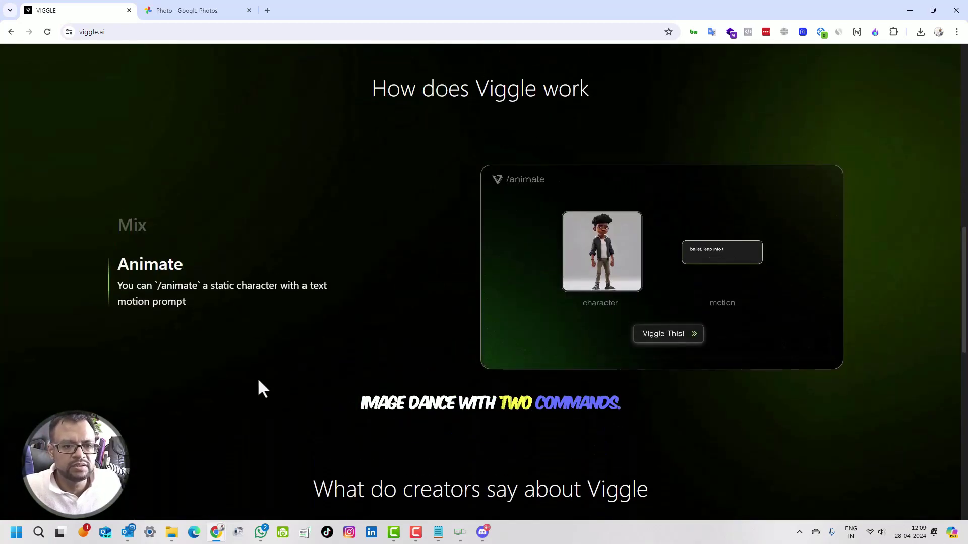
{"action": "left_click", "coordinate": [131, 229]}
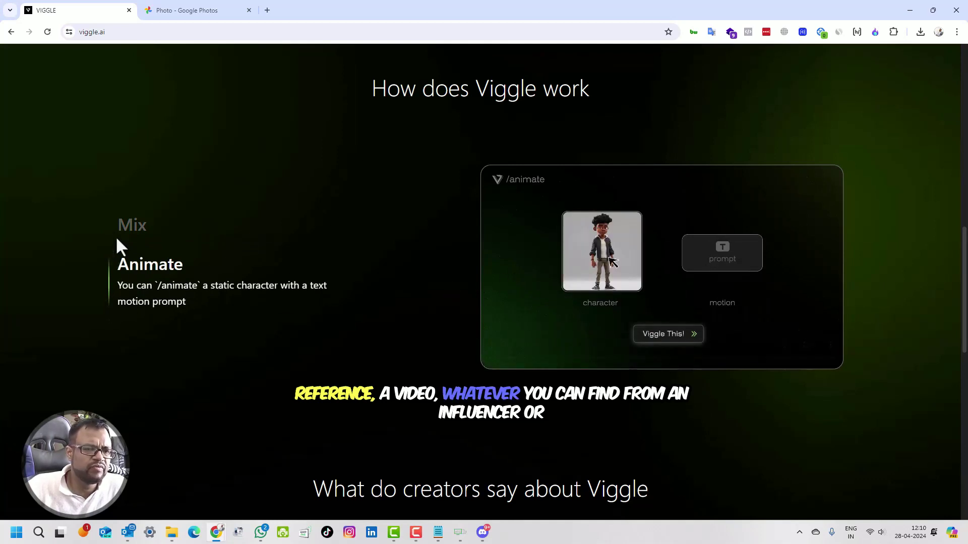
{"action": "left_click", "coordinate": [135, 231]}
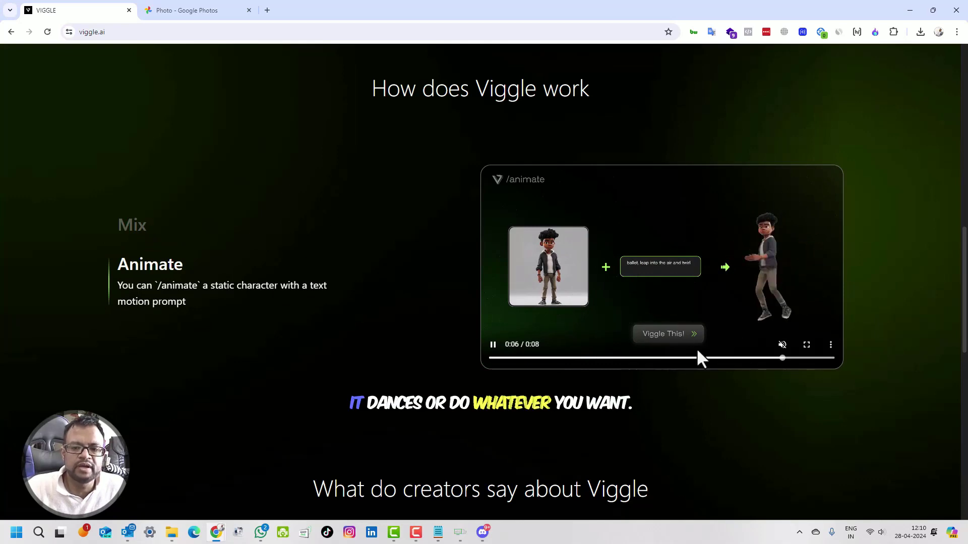
{"action": "scroll", "coordinate": [706, 283], "scroll_direction": "up", "scroll_amount": 20}
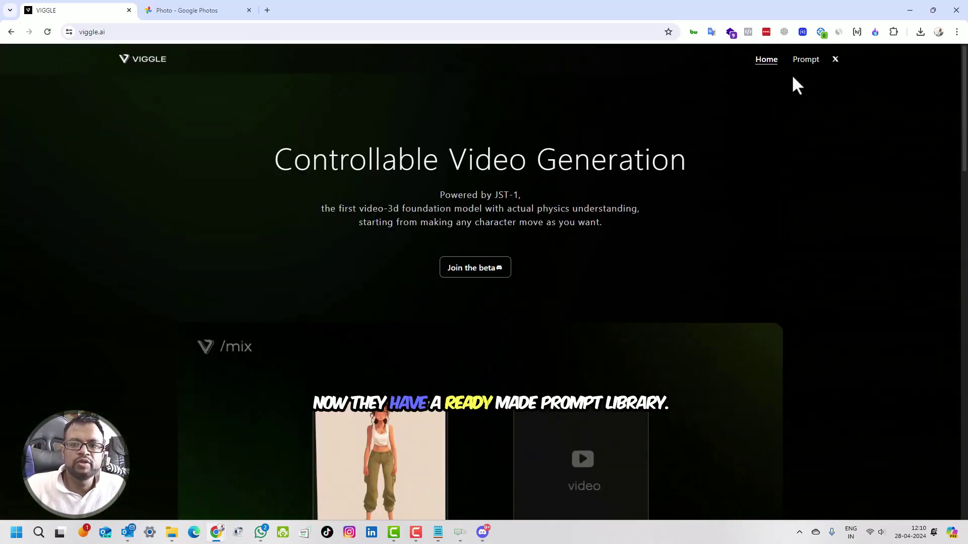
Copy the $tom_cruise_announcement_2 prompt from page 2 of the Viggle prompt library and play its preview.
{"action": "left_click", "coordinate": [806, 60]}
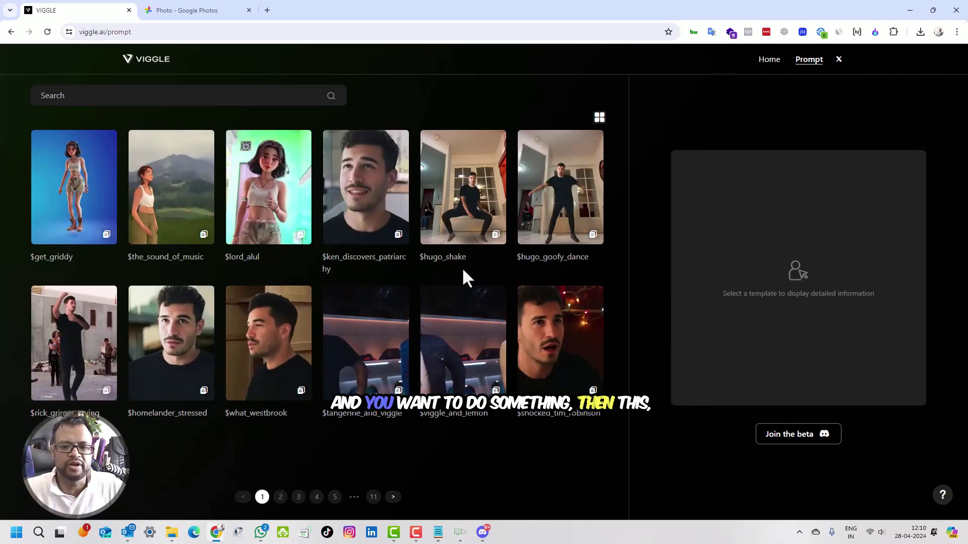
{"action": "left_click", "coordinate": [281, 500]}
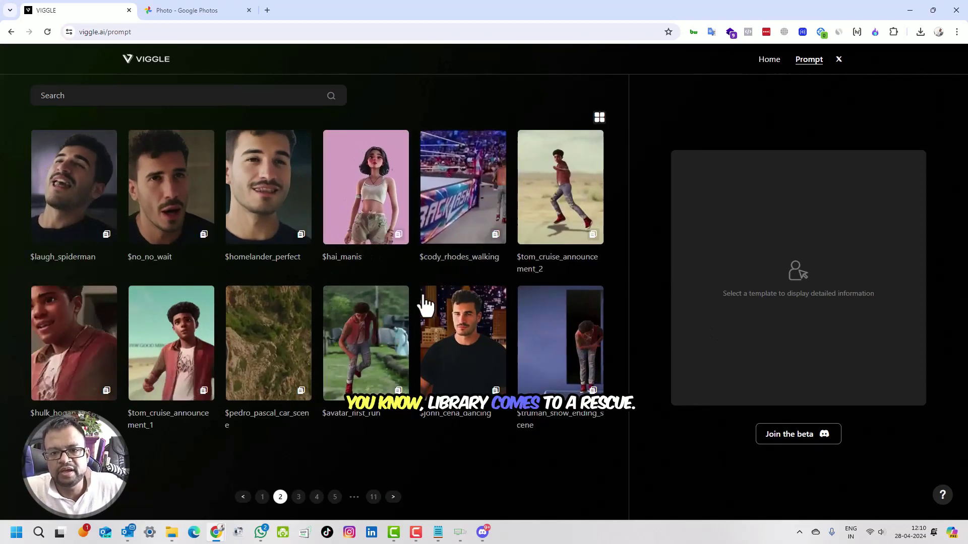
{"action": "left_click", "coordinate": [555, 211]}
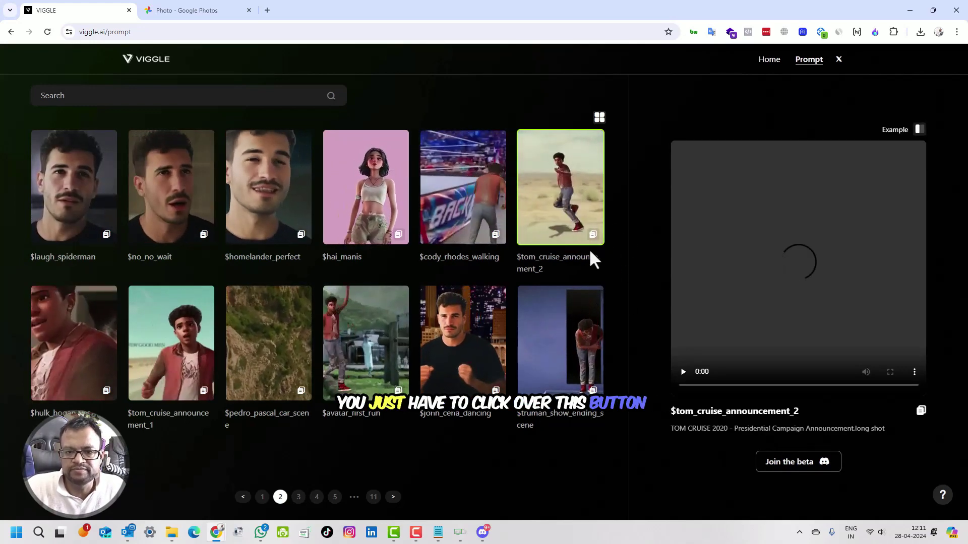
{"action": "left_click", "coordinate": [593, 234]}
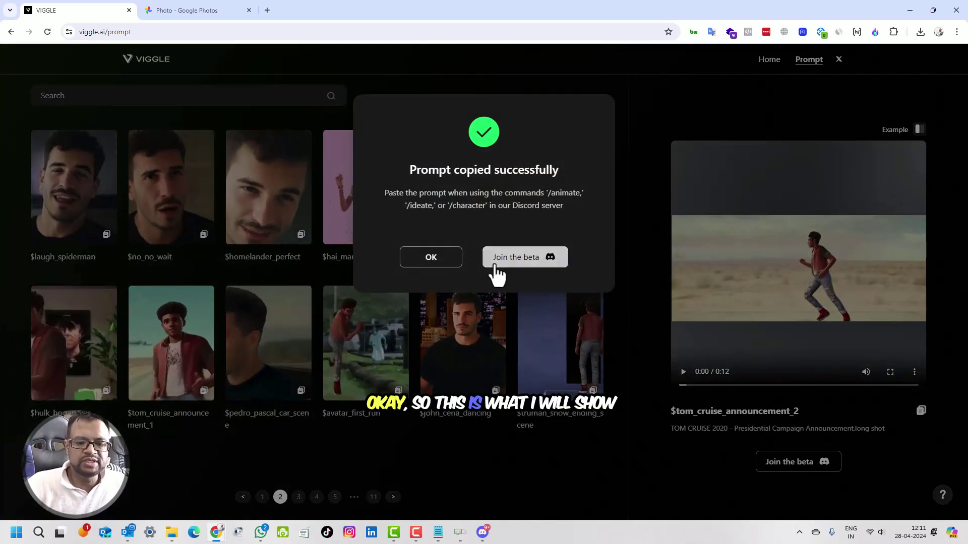
{"action": "left_click", "coordinate": [816, 270]}
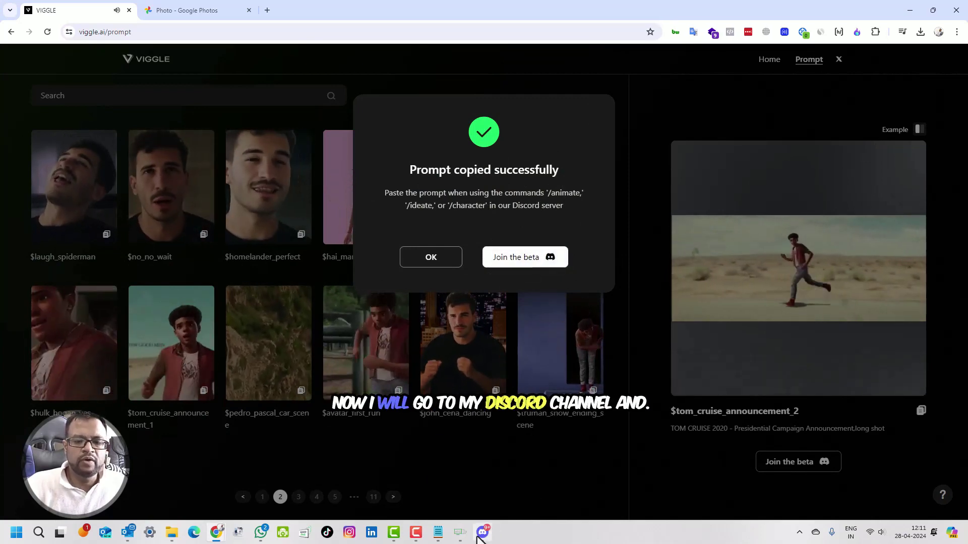
Dismiss the copied-prompt dialog, pause the preview and return to the Viggle home page to look at its beta joining option.
{"action": "left_click", "coordinate": [482, 533]}
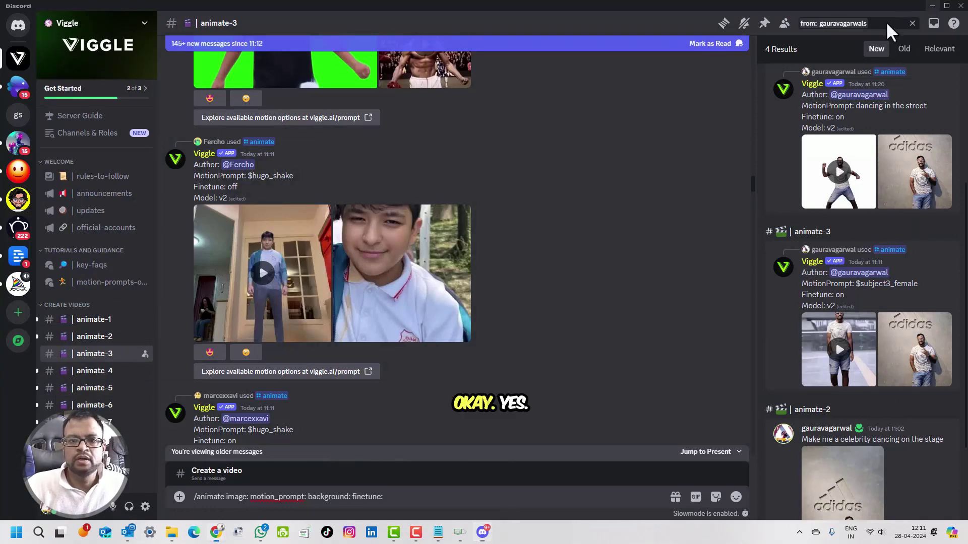
{"action": "key", "text": "alt+Tab"}
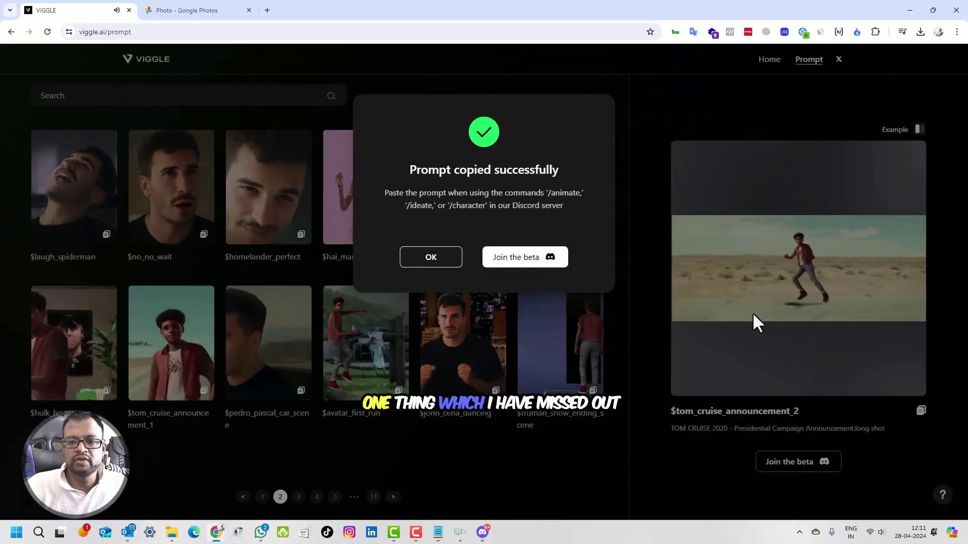
{"action": "left_click", "coordinate": [432, 258]}
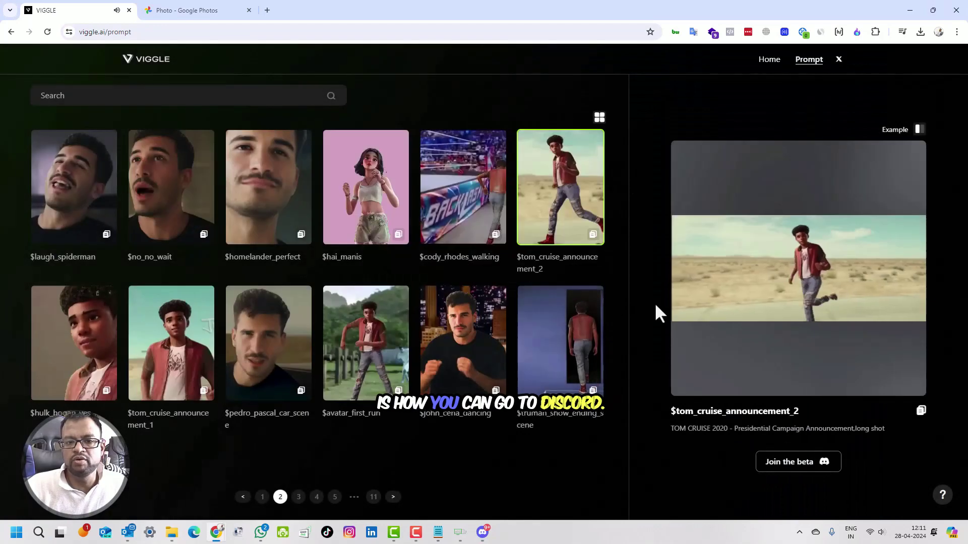
{"action": "left_click", "coordinate": [683, 371]}
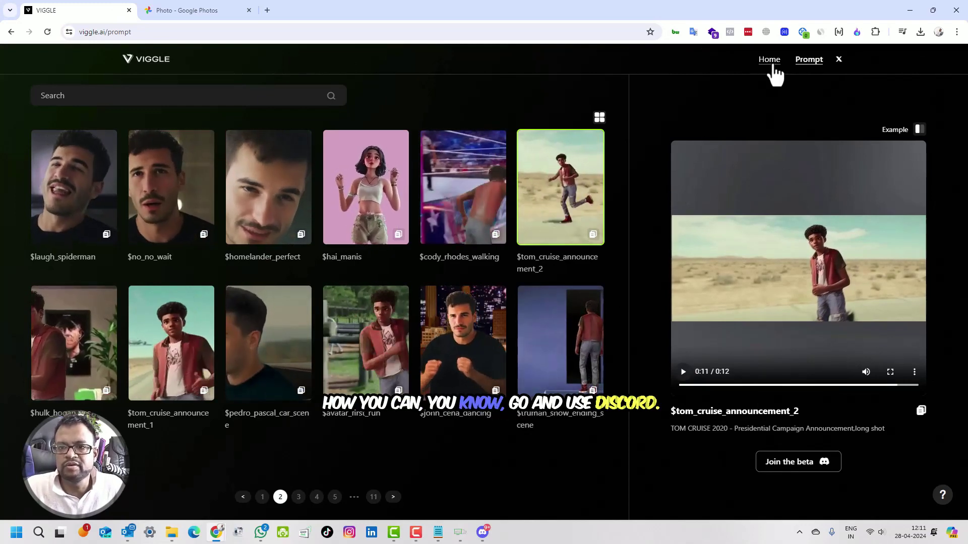
{"action": "left_click", "coordinate": [150, 60]}
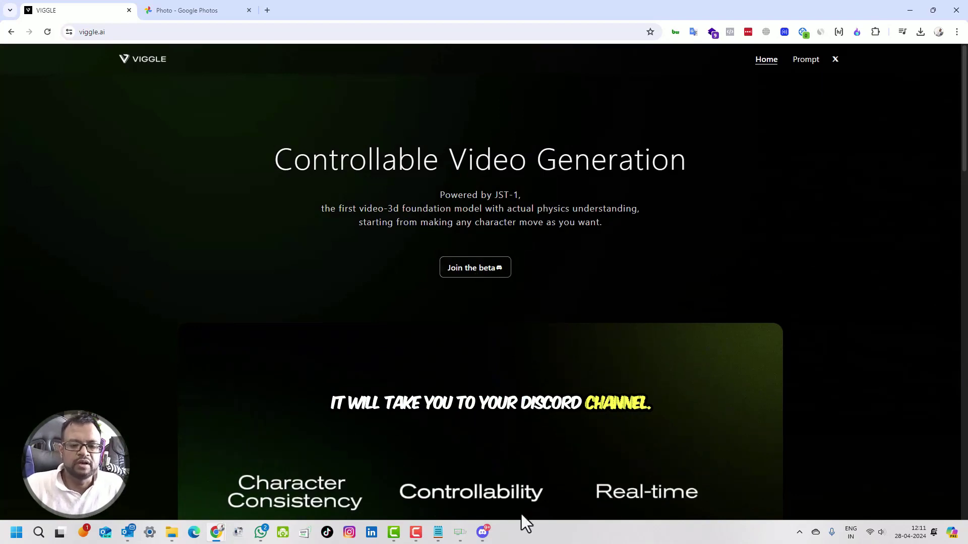
Switch to Discord and open the animate-9 channel among the Viggle server's video creation rooms.
{"action": "left_click", "coordinate": [483, 529]}
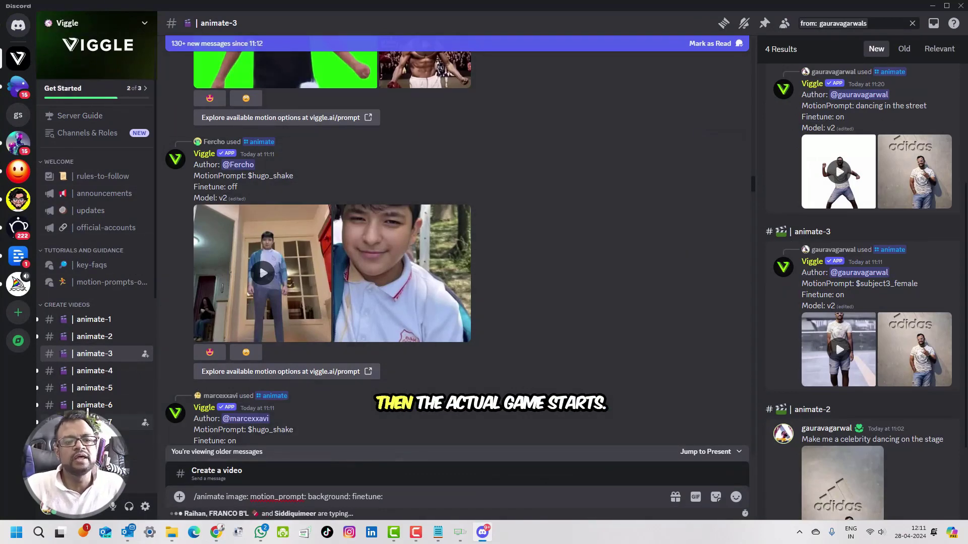
{"action": "scroll", "coordinate": [101, 363], "scroll_direction": "down", "scroll_amount": 5}
{"action": "scroll", "coordinate": [91, 309], "scroll_direction": "up", "scroll_amount": 1}
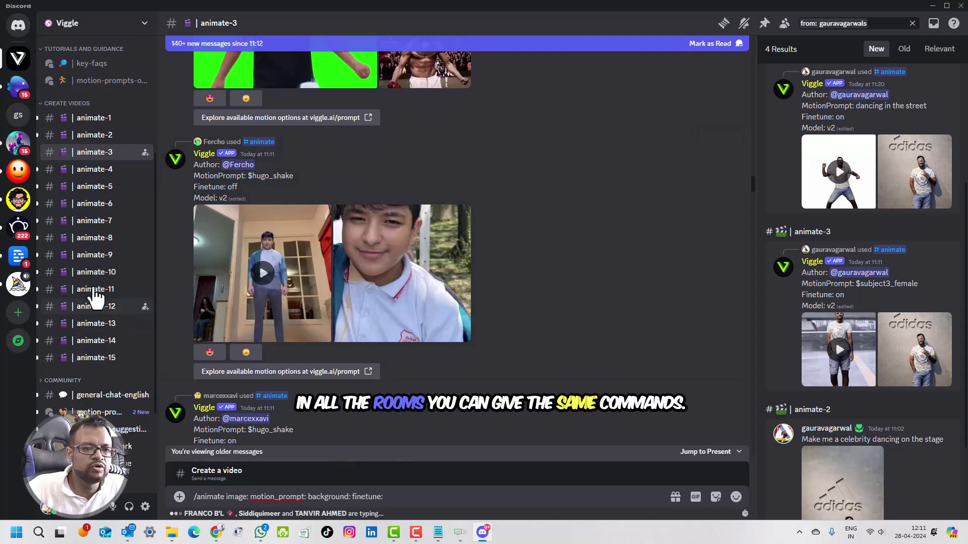
{"action": "left_click", "coordinate": [93, 257]}
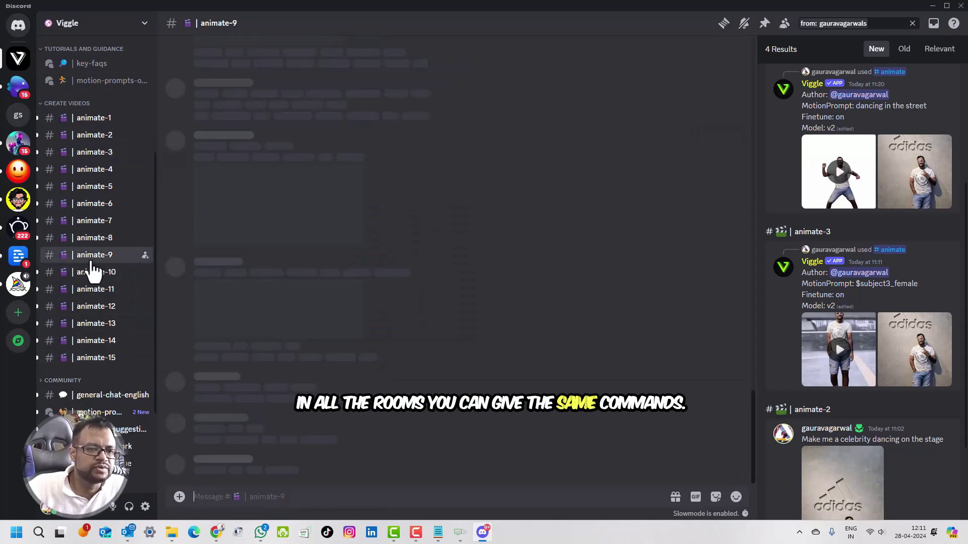
{"action": "scroll", "coordinate": [525, 308], "scroll_direction": "down", "scroll_amount": 10}
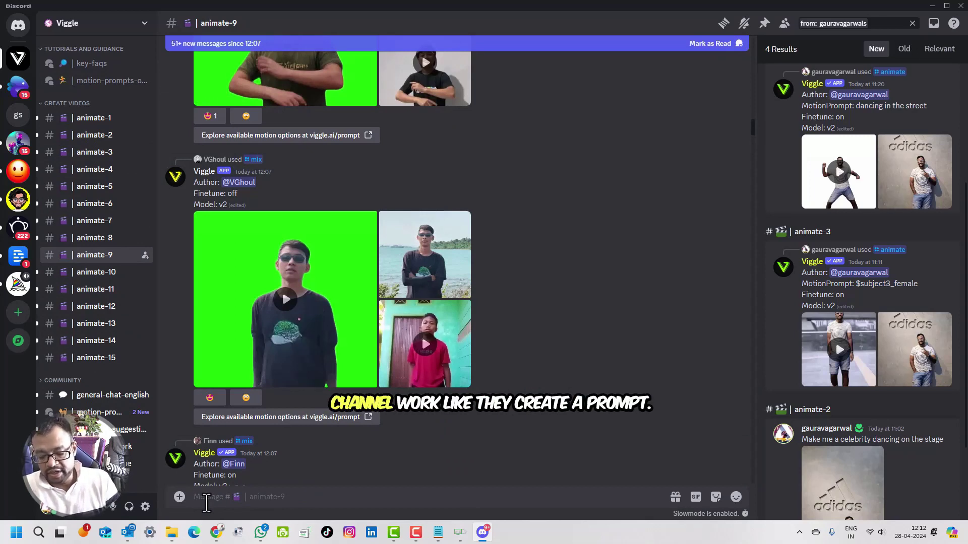
Prepare an /animate command with the image 20240410_221103.jpg and the copied motion prompt $tom_cruise_announcement_2.
{"action": "type", "text": "/"}
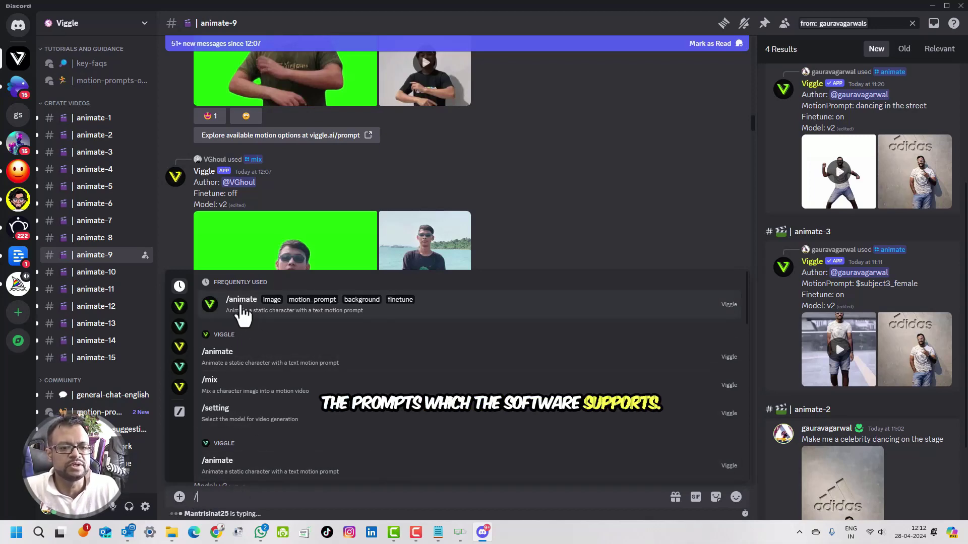
{"action": "left_click", "coordinate": [242, 303]}
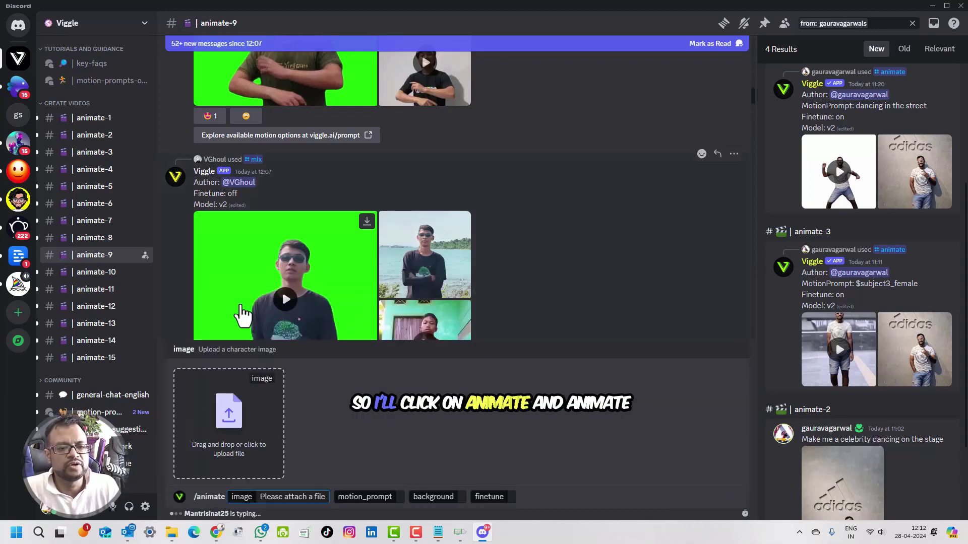
{"action": "left_click", "coordinate": [231, 423]}
{"action": "left_click", "coordinate": [277, 123]}
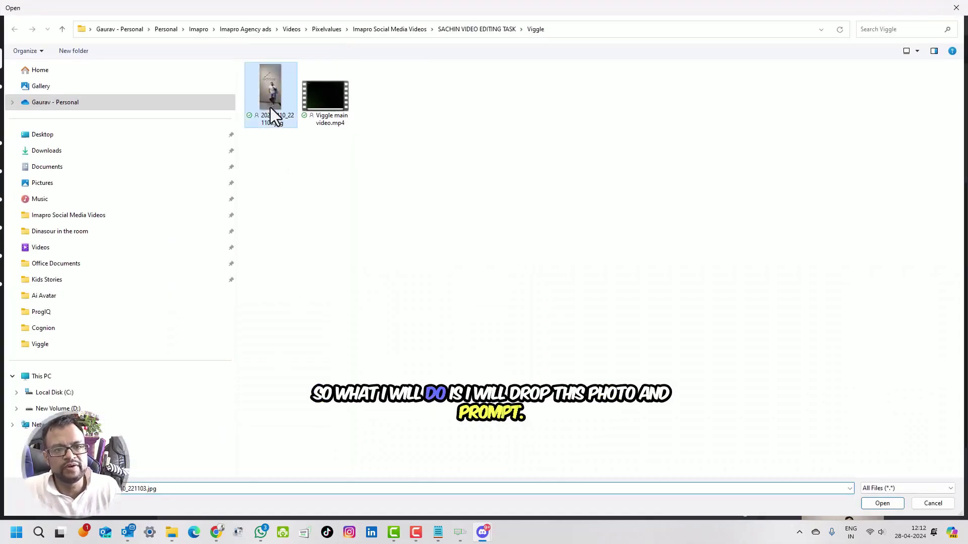
{"action": "left_click", "coordinate": [881, 503]}
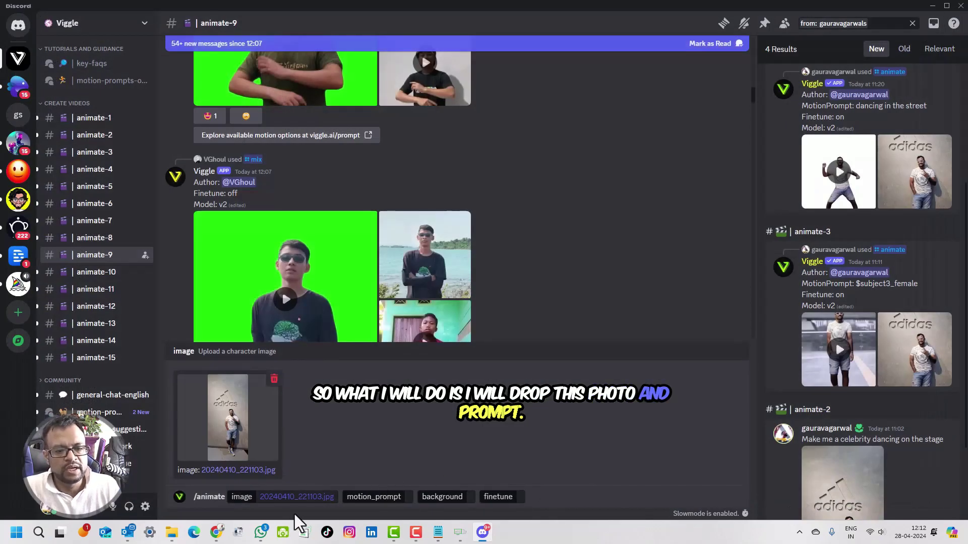
{"action": "left_click", "coordinate": [373, 497]}
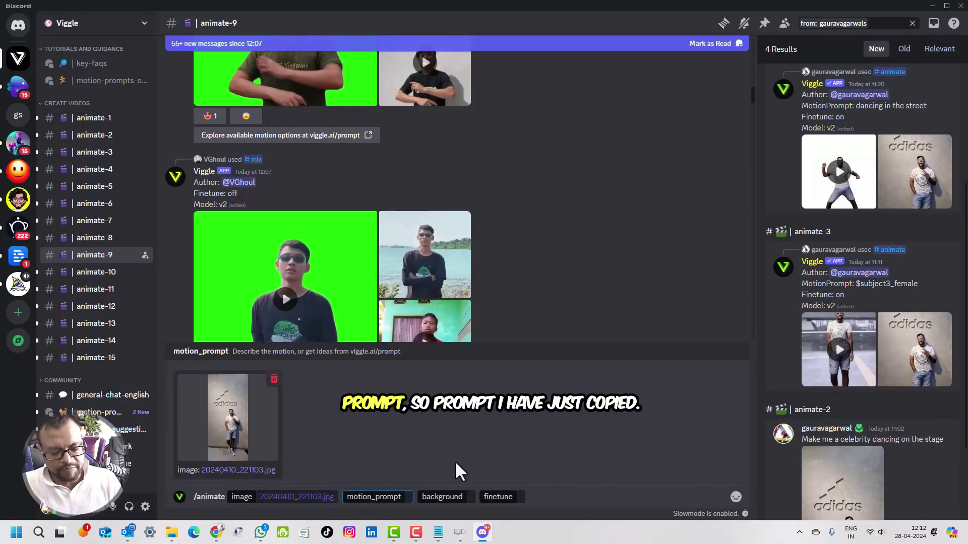
{"action": "key", "text": "ctrl+v"}
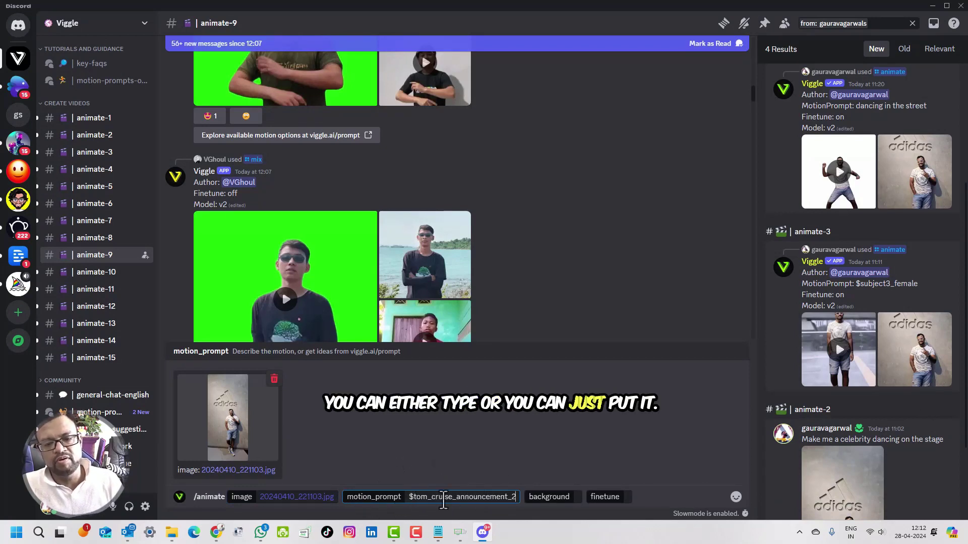
Set the /animate command's background to Green and finetune to On, and send it.
{"action": "left_click", "coordinate": [556, 504]}
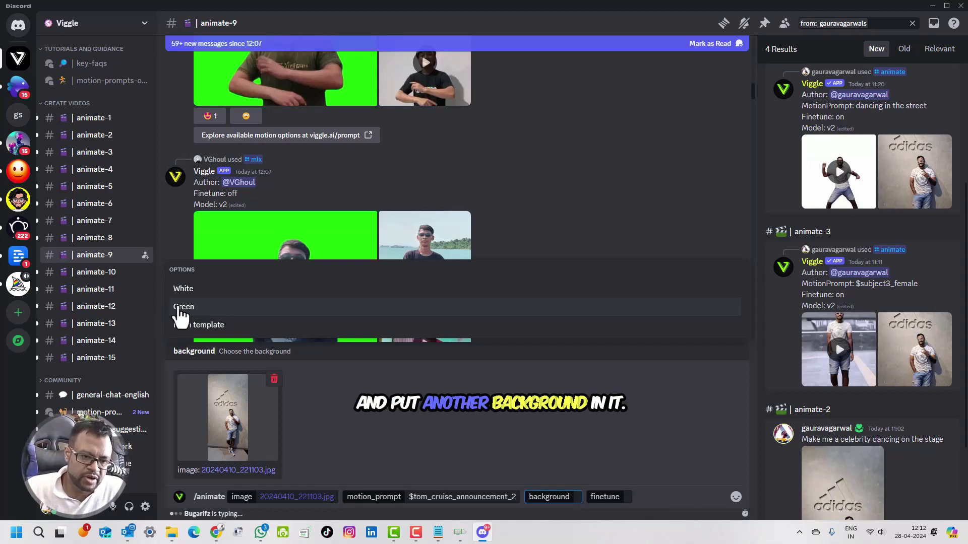
{"action": "left_click", "coordinate": [179, 308]}
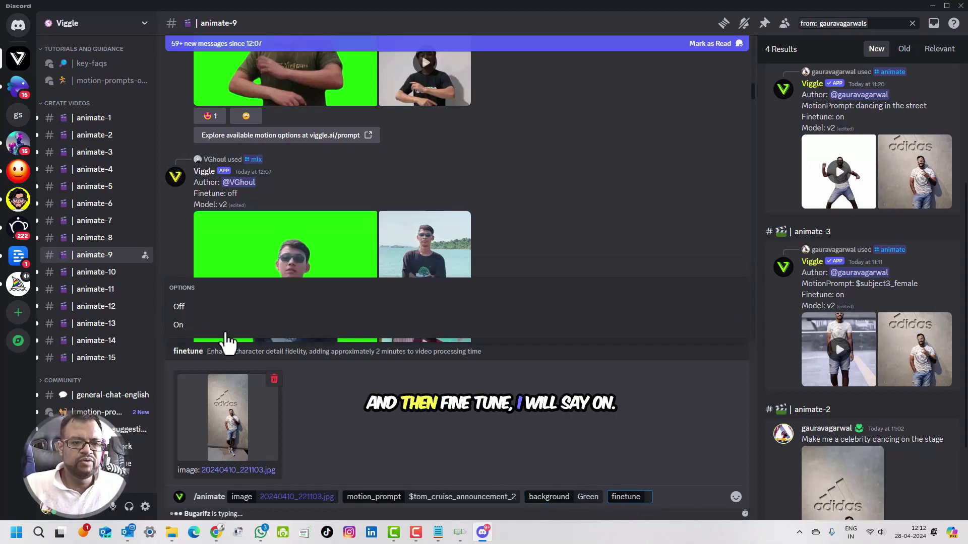
{"action": "left_click", "coordinate": [178, 325]}
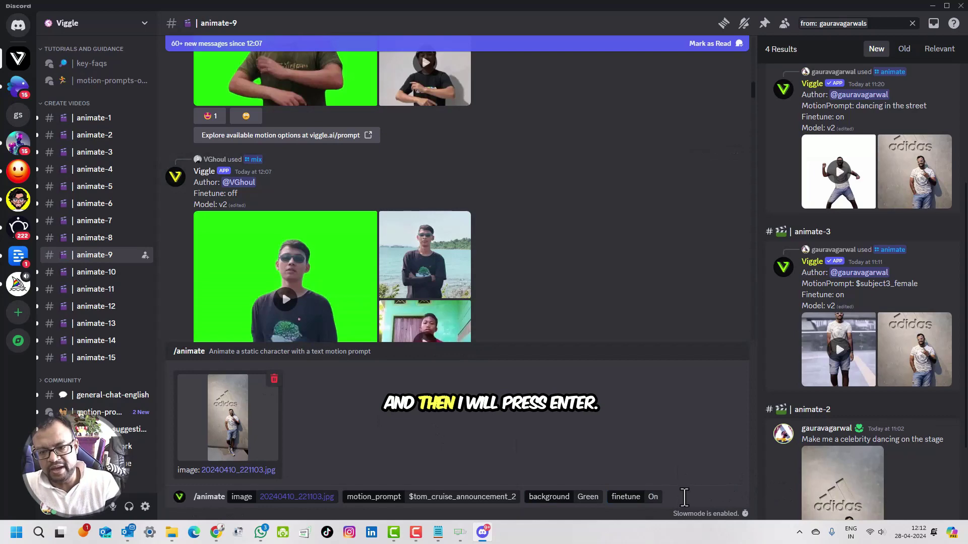
{"action": "key", "text": "Return"}
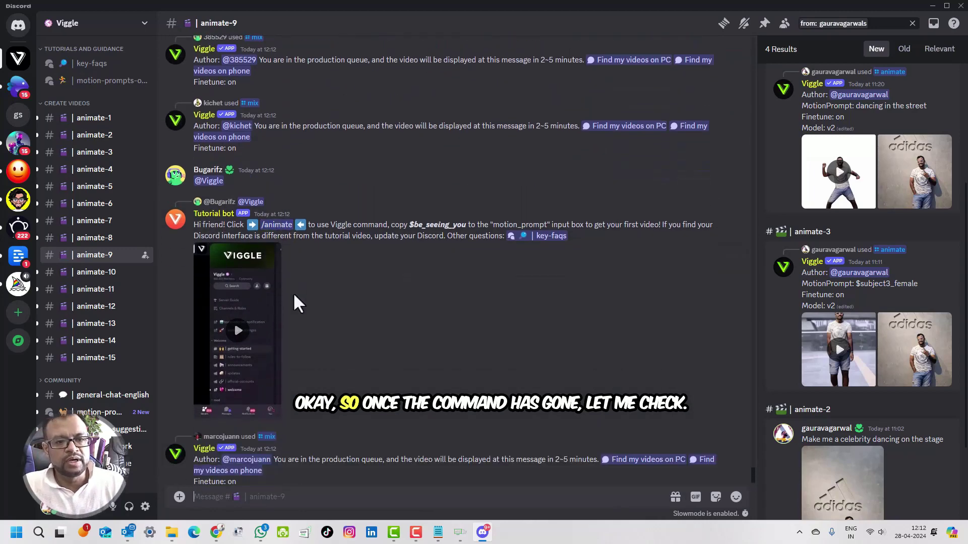
Find the queued $tom_cruise_announcement_2 request in animate-9, open its "Find my videos on PC" guide and read the search instructions.
{"action": "scroll", "coordinate": [297, 433], "scroll_direction": "up", "scroll_amount": 3}
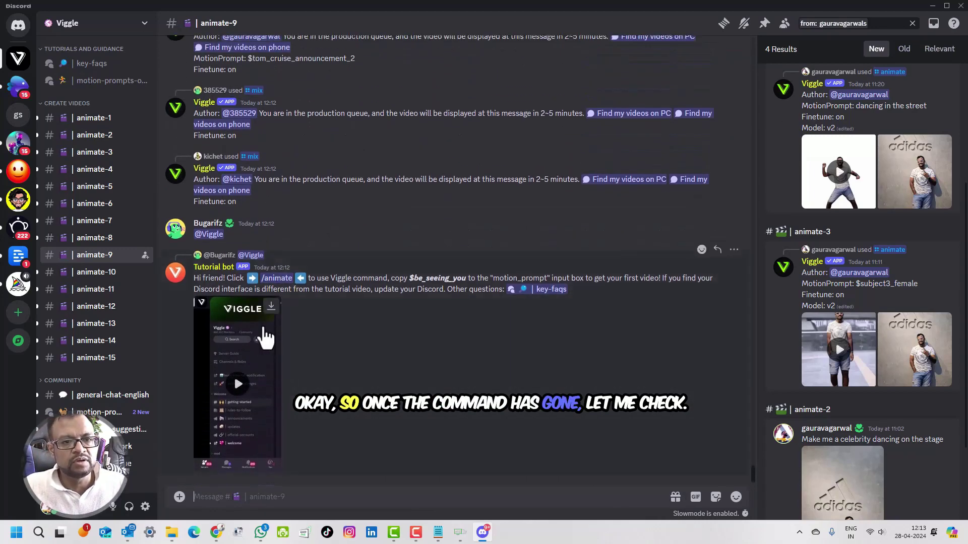
{"action": "scroll", "coordinate": [254, 279], "scroll_direction": "up", "scroll_amount": 2}
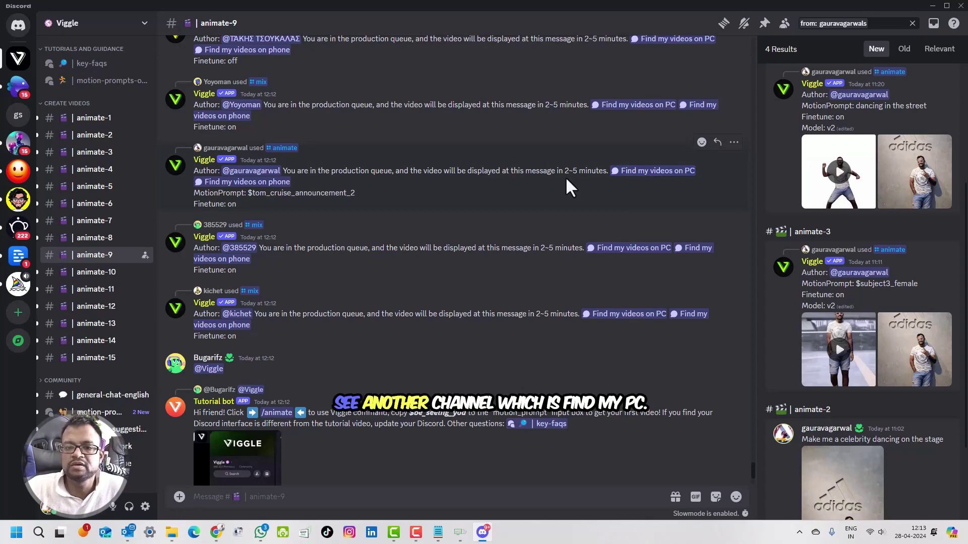
{"action": "left_click", "coordinate": [641, 171]}
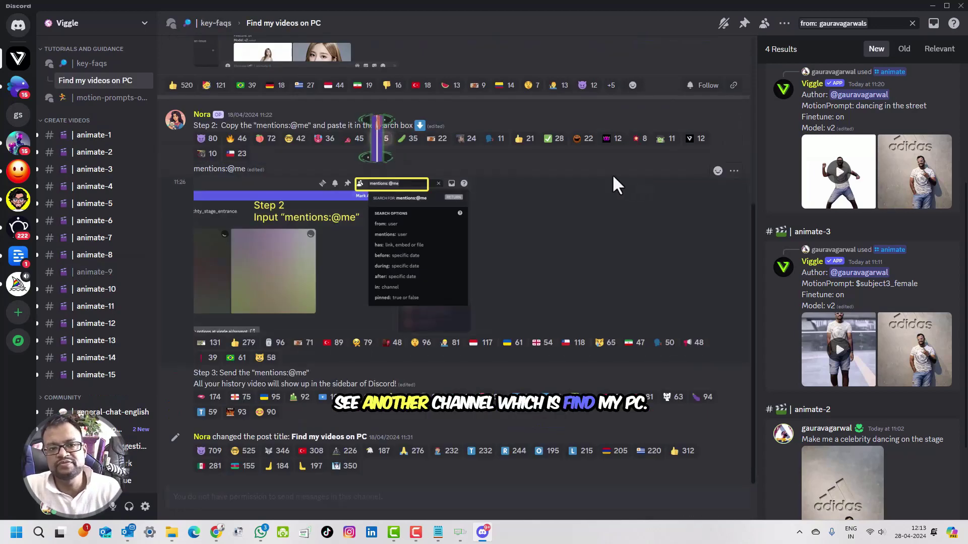
{"action": "scroll", "coordinate": [548, 273], "scroll_direction": "up", "scroll_amount": 5}
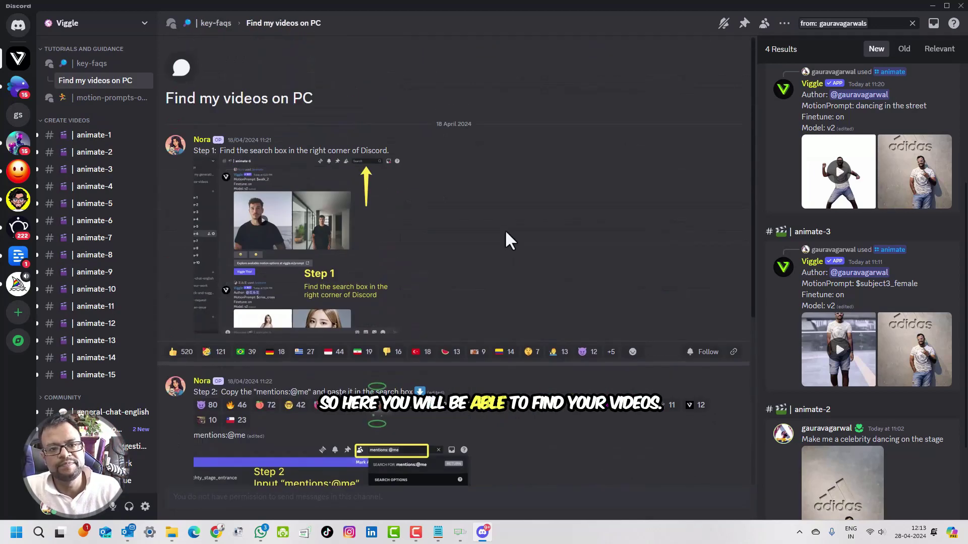
{"action": "scroll", "coordinate": [509, 241], "scroll_direction": "down", "scroll_amount": 5}
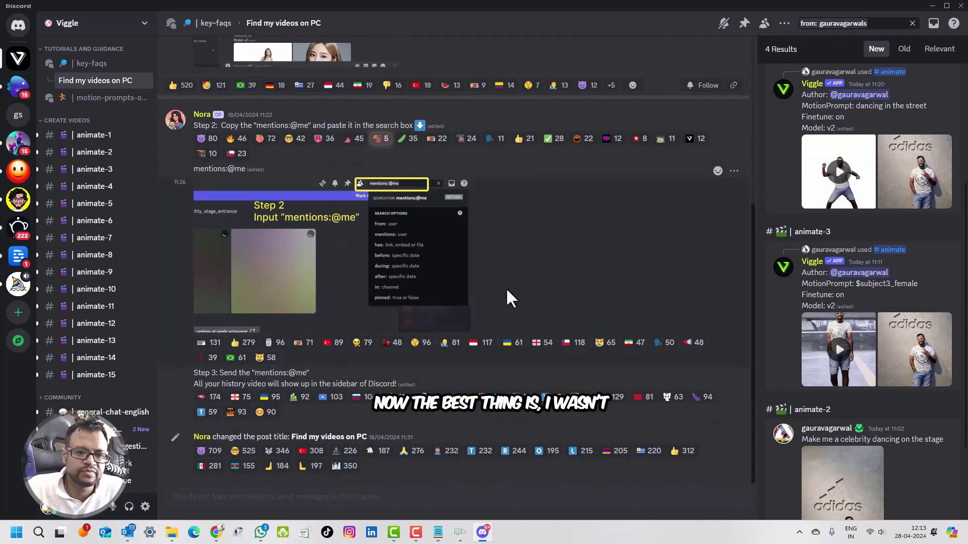
{"action": "scroll", "coordinate": [510, 298], "scroll_direction": "up", "scroll_amount": 5}
{"action": "scroll", "coordinate": [506, 285], "scroll_direction": "down", "scroll_amount": 5}
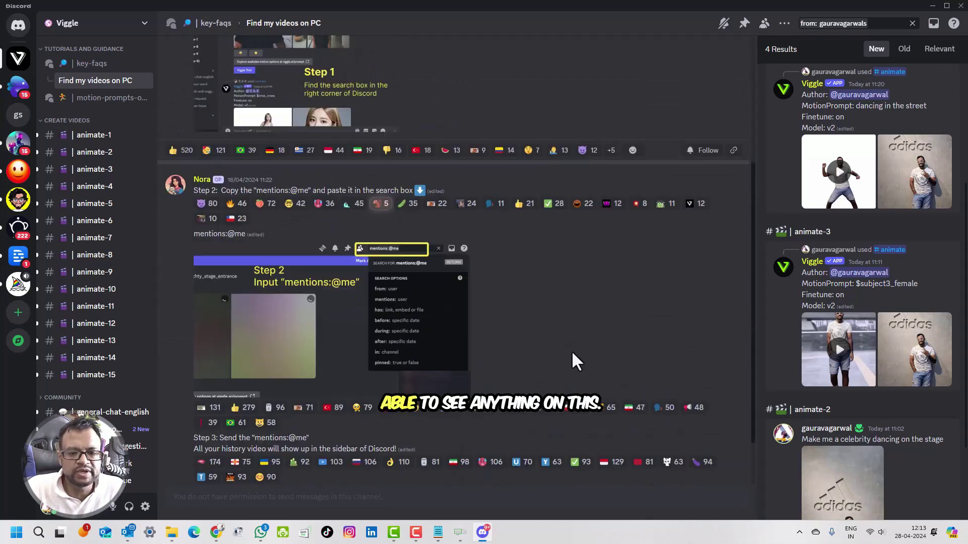
Clear the existing user filter from the server's message search.
{"action": "left_click", "coordinate": [878, 21]}
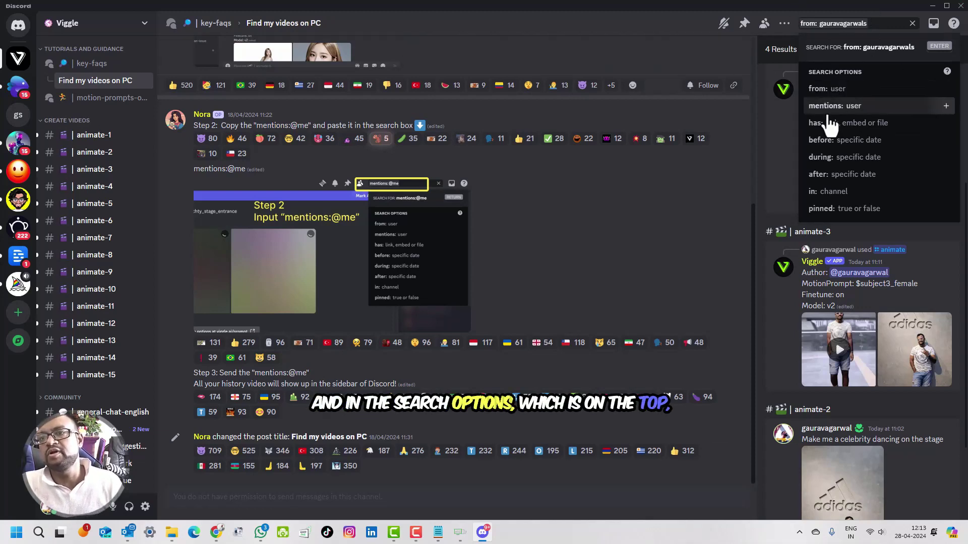
{"action": "left_click", "coordinate": [818, 89]}
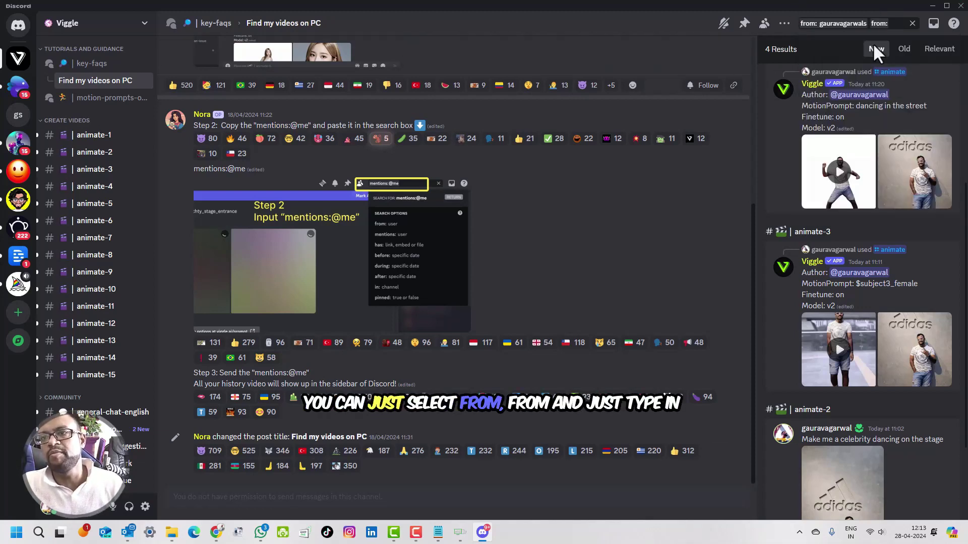
{"action": "key", "text": "BackSpace"}
{"action": "key", "text": "BackSpace"}
{"action": "key", "text": "BackSpace"}
{"action": "key", "text": "BackSpace"}
{"action": "key", "text": "BackSpace"}
{"action": "key", "text": "BackSpace"}
{"action": "key", "text": "BackSpace"}
{"action": "key", "text": "BackSpace"}
{"action": "key", "text": "BackSpace"}
{"action": "key", "text": "BackSpace"}
{"action": "key", "text": "BackSpace"}
{"action": "key", "text": "BackSpace"}
{"action": "key", "text": "BackSpace"}
{"action": "key", "text": "BackSpace"}
{"action": "key", "text": "BackSpace"}
{"action": "key", "text": "BackSpace"}
{"action": "key", "text": "BackSpace"}
{"action": "key", "text": "BackSpace"}
{"action": "key", "text": "BackSpace"}
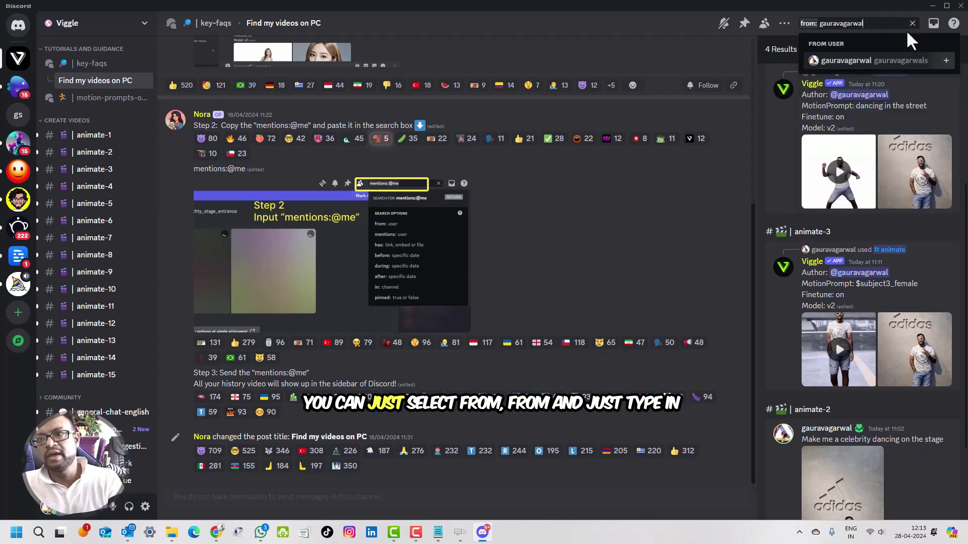
{"action": "key", "text": "BackSpace"}
{"action": "key", "text": "BackSpace"}
{"action": "key", "text": "BackSpace"}
{"action": "key", "text": "BackSpace"}
{"action": "key", "text": "BackSpace"}
{"action": "key", "text": "BackSpace"}
{"action": "key", "text": "BackSpace"}
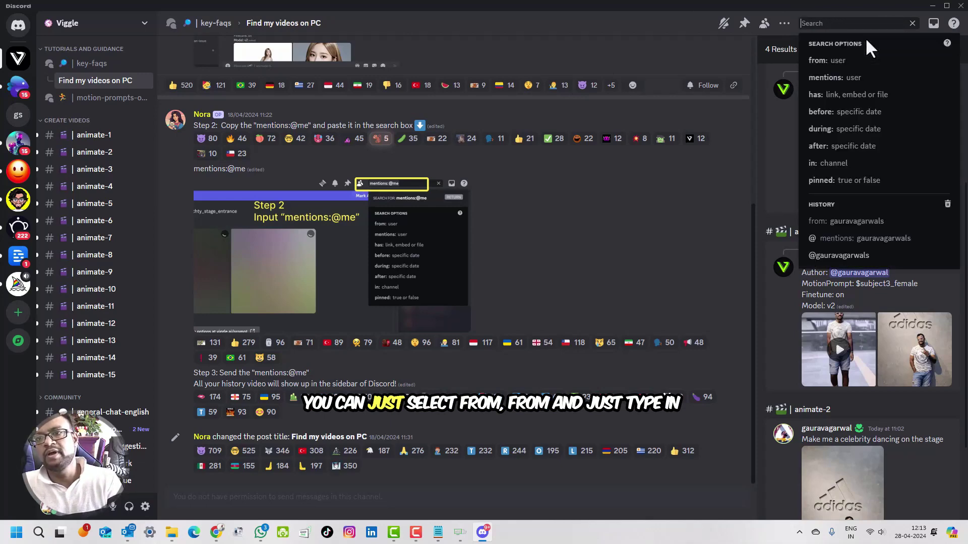
Check the account's username on its profile card and search the server for messages from that user.
{"action": "left_click", "coordinate": [81, 517]}
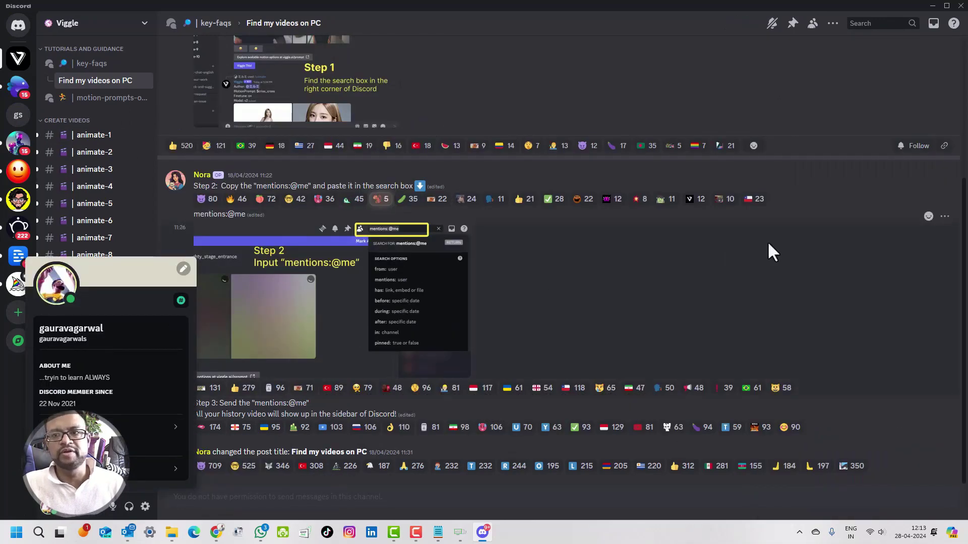
{"action": "left_click", "coordinate": [881, 35]}
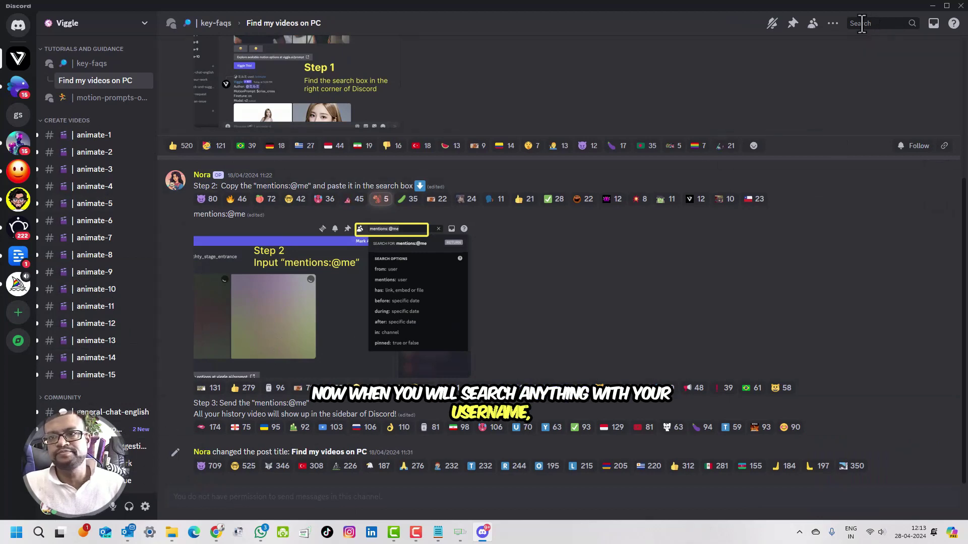
{"action": "left_click", "coordinate": [861, 25]}
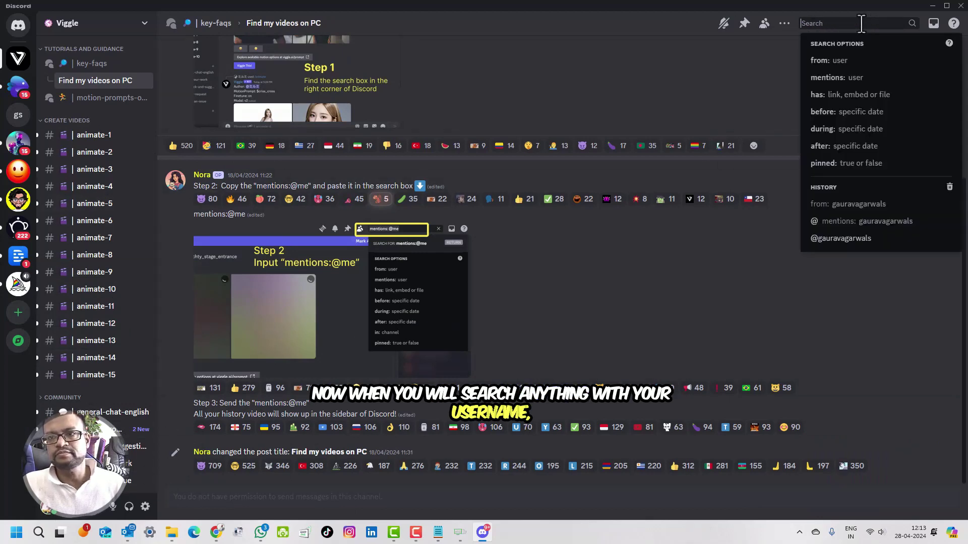
{"action": "left_click", "coordinate": [829, 66]}
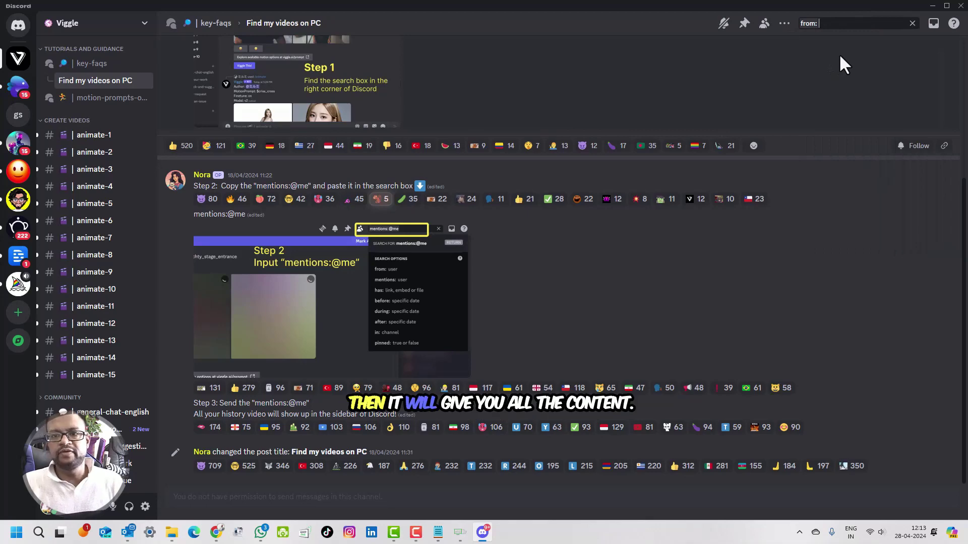
{"action": "type", "text": "gaurav"}
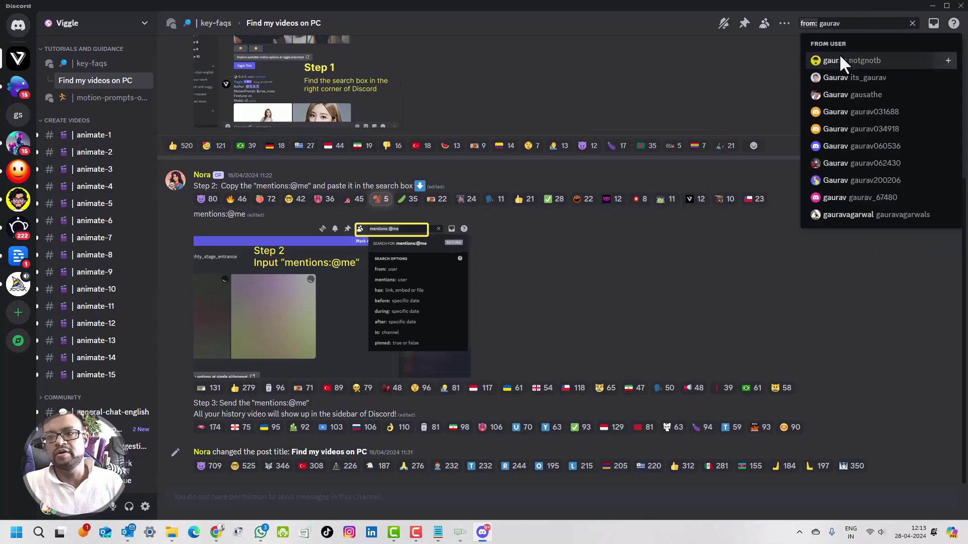
{"action": "left_click", "coordinate": [867, 216]}
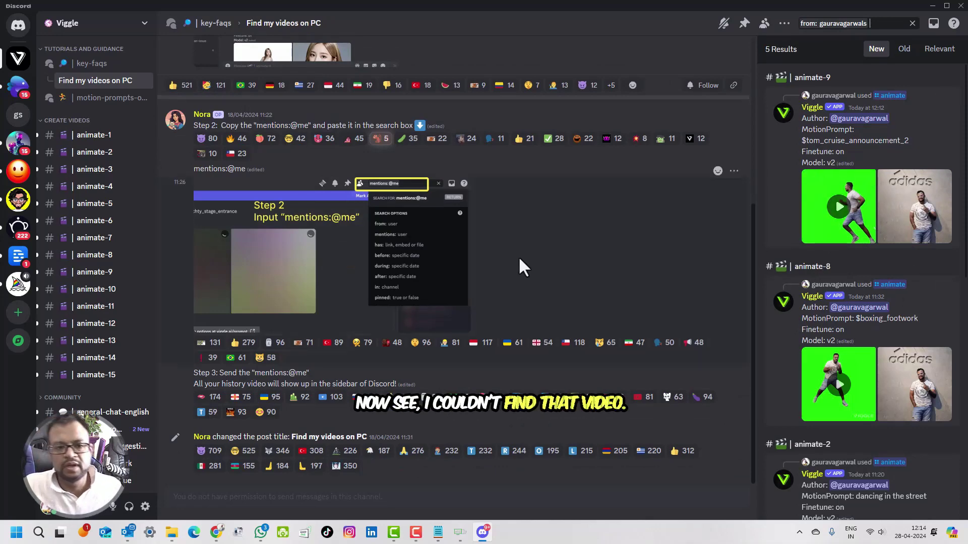
Play the generated $tom_cruise_announcement_2 video from the animate-9 search result, pause it and close the preview.
{"action": "scroll", "coordinate": [280, 208], "scroll_direction": "up", "scroll_amount": 5}
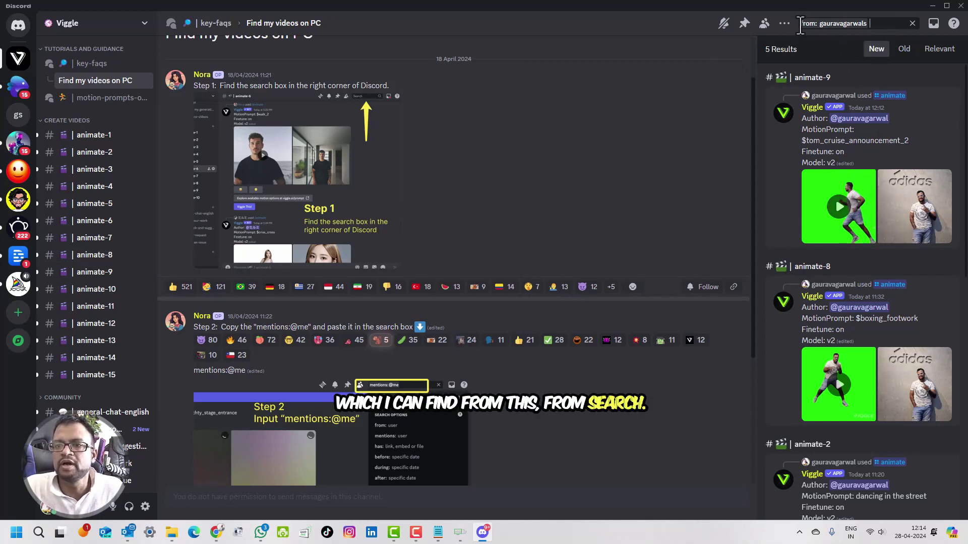
{"action": "left_click", "coordinate": [838, 216]}
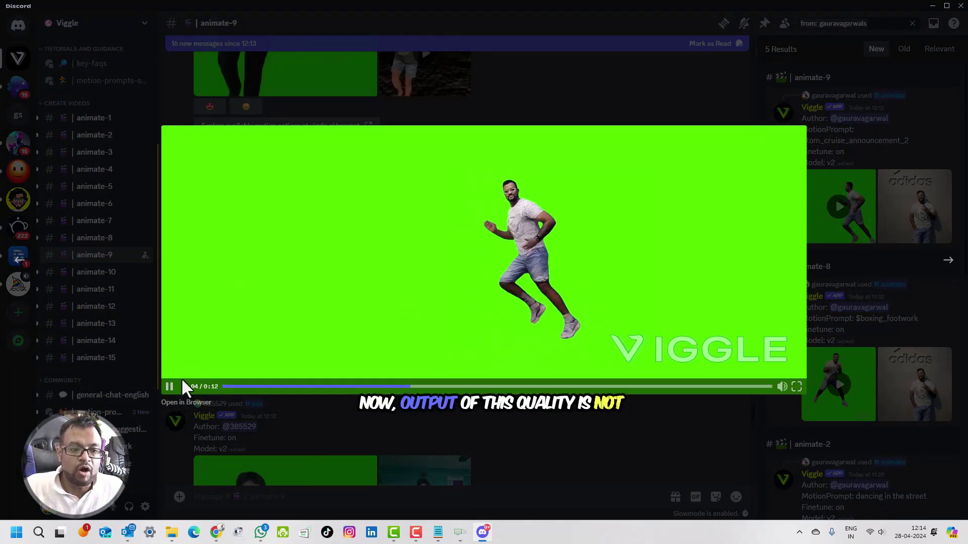
{"action": "left_click", "coordinate": [169, 387]}
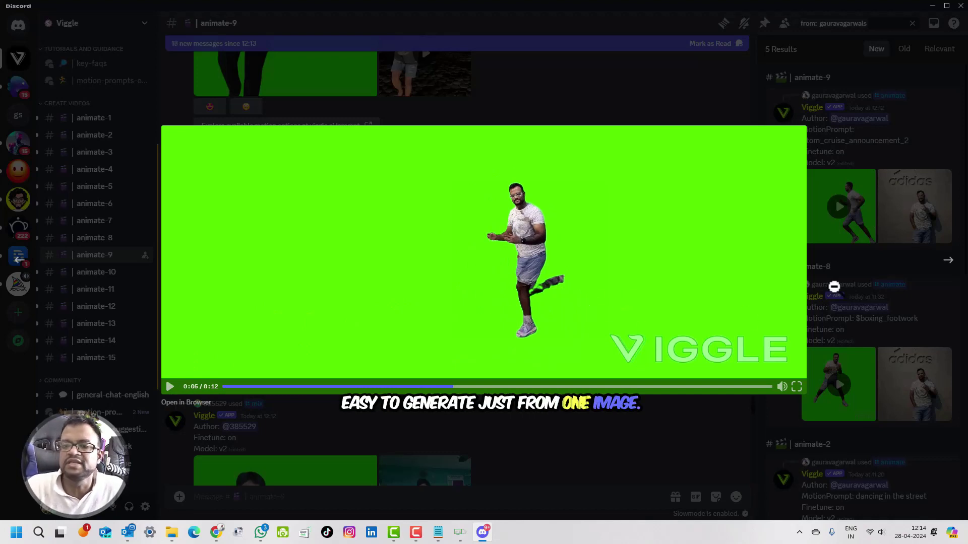
{"action": "left_click", "coordinate": [842, 261]}
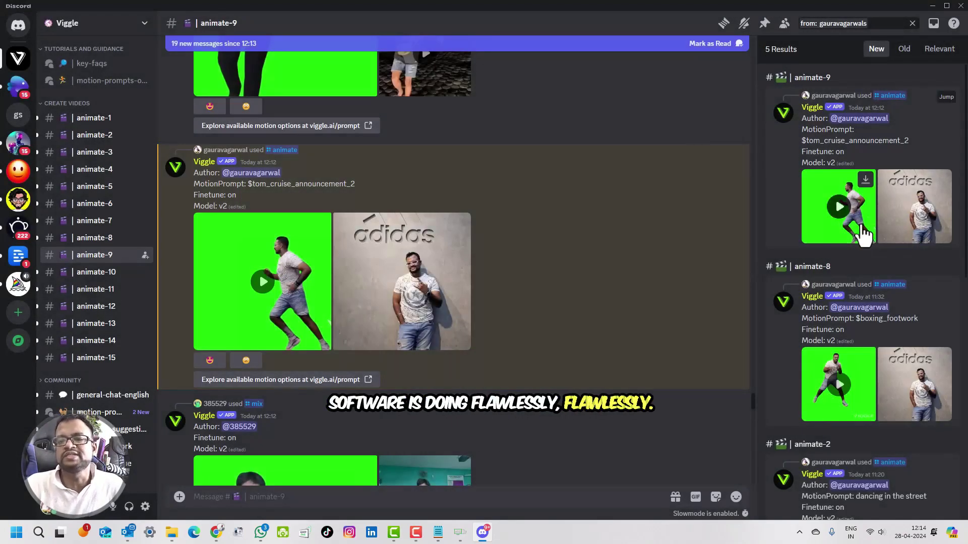
Switch to Viggle's prompt library in the browser, enlarge the template thumbnails and browse the first page of motion prompts.
{"action": "left_click", "coordinate": [932, 6]}
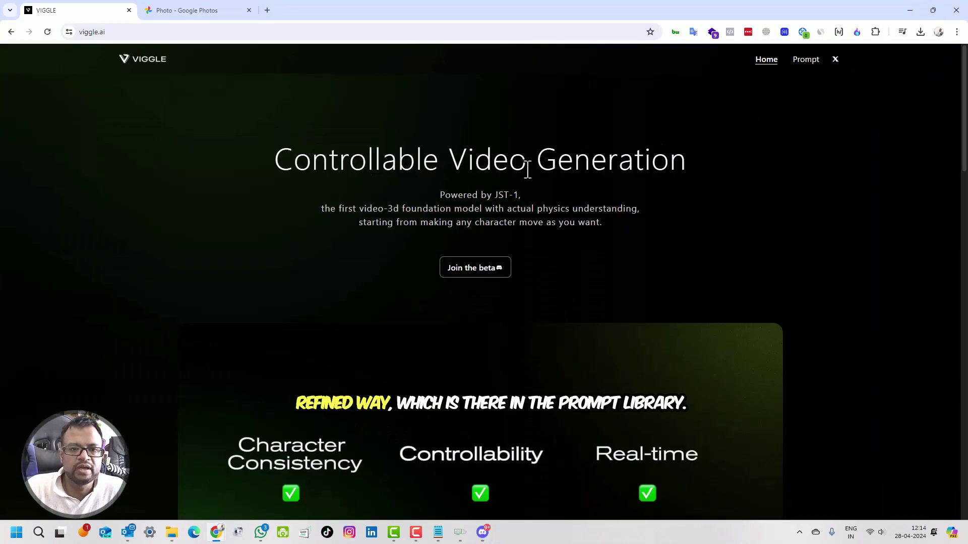
{"action": "left_click", "coordinate": [806, 62]}
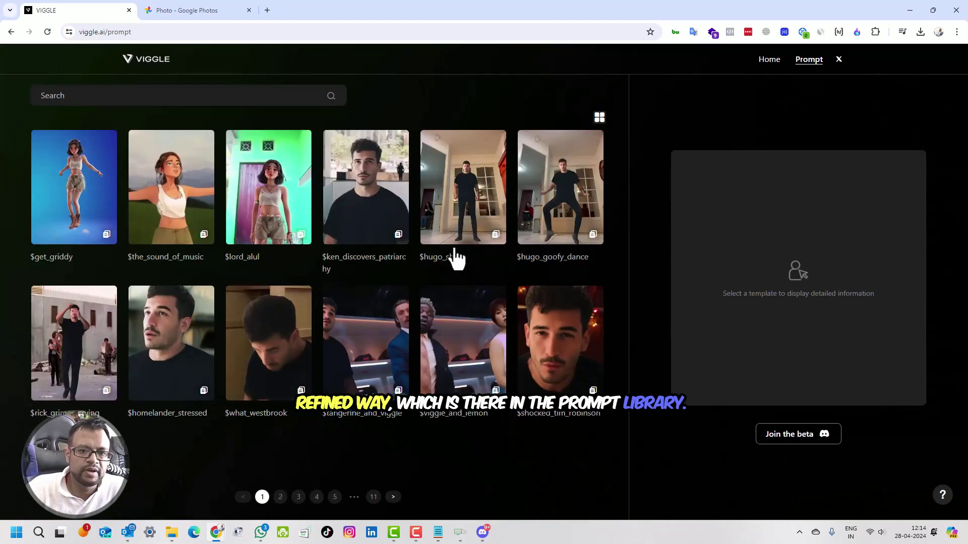
{"action": "left_click", "coordinate": [599, 117]}
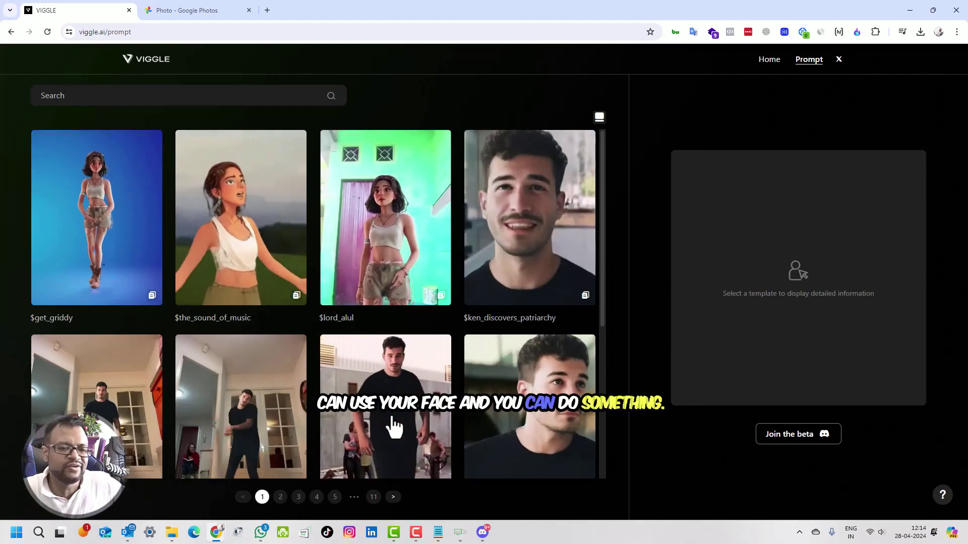
{"action": "scroll", "coordinate": [395, 429], "scroll_direction": "down", "scroll_amount": 3}
{"action": "scroll", "coordinate": [403, 439], "scroll_direction": "down", "scroll_amount": 3}
{"action": "scroll", "coordinate": [395, 377], "scroll_direction": "up", "scroll_amount": 6}
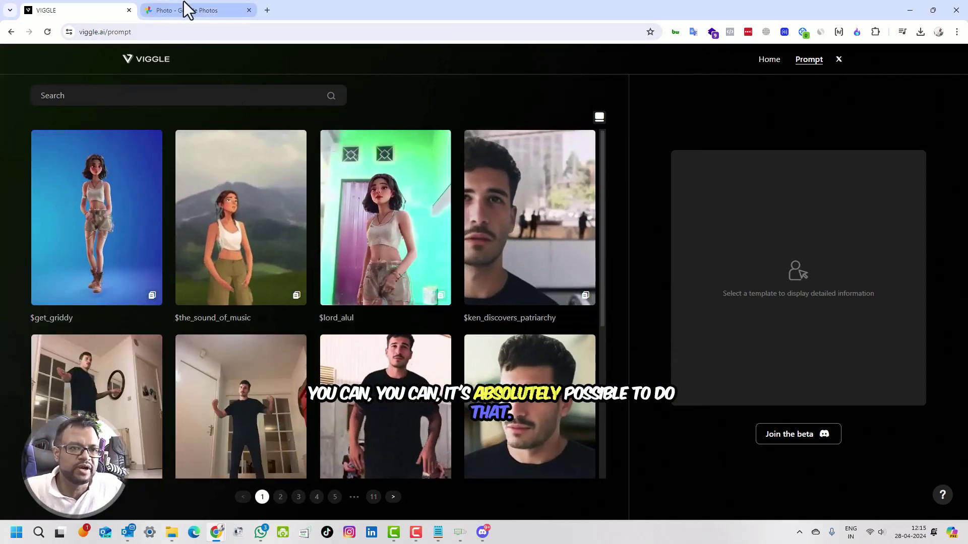
Switch back to Discord and view the source image and motion video behind another member's mix result in animate-9.
{"action": "left_click", "coordinate": [906, 13]}
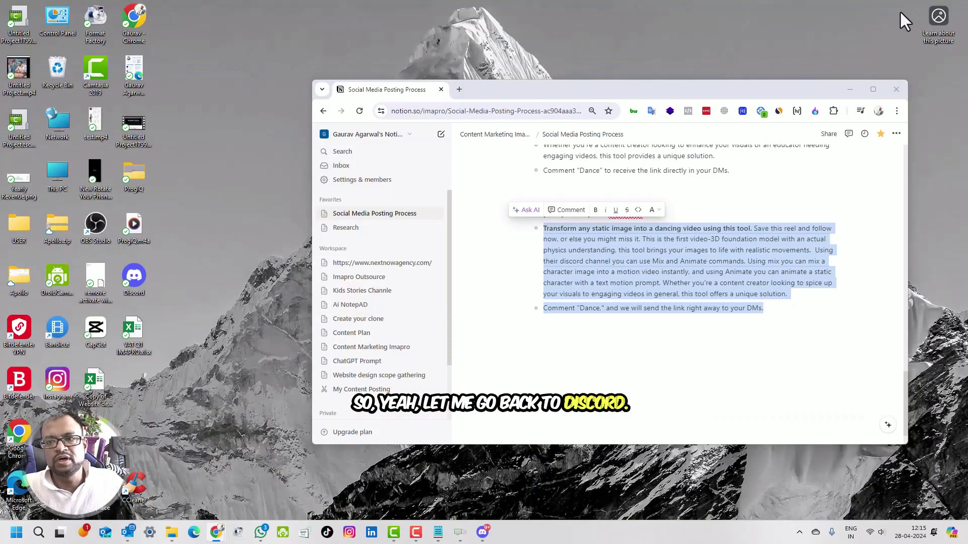
{"action": "key", "text": "alt+Tab"}
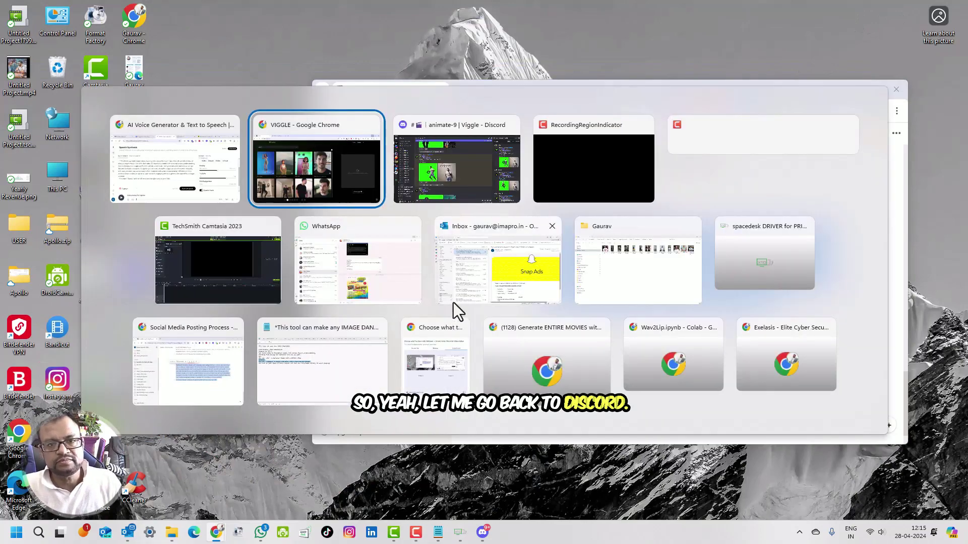
{"action": "key", "text": "Escape"}
{"action": "key", "text": "alt+Tab"}
{"action": "scroll", "coordinate": [683, 315], "scroll_direction": "down", "scroll_amount": 6}
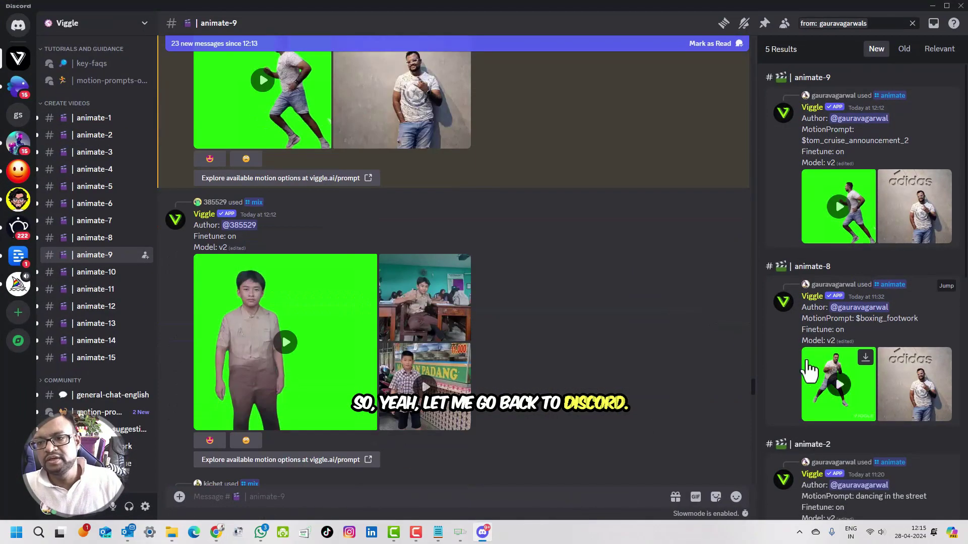
{"action": "scroll", "coordinate": [550, 328], "scroll_direction": "down", "scroll_amount": 3}
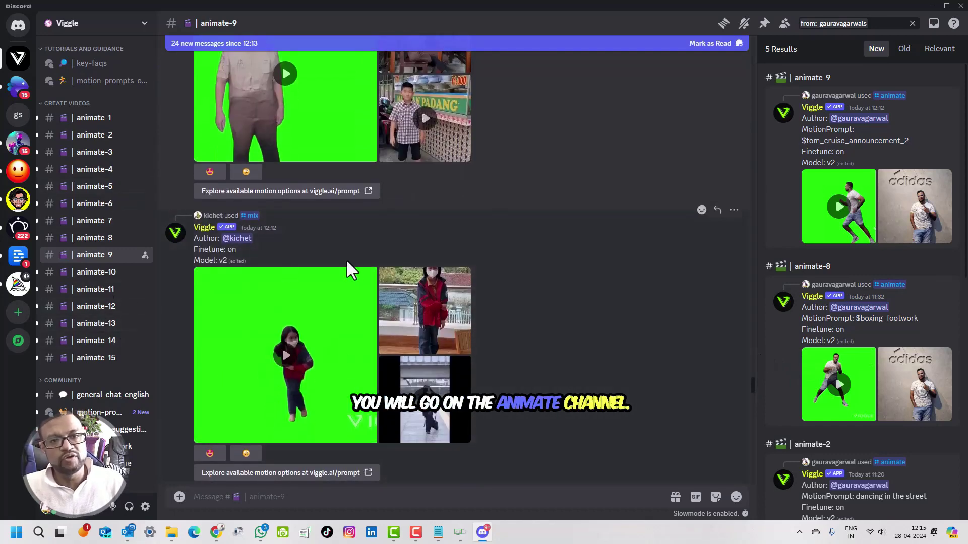
{"action": "scroll", "coordinate": [352, 266], "scroll_direction": "up", "scroll_amount": 2}
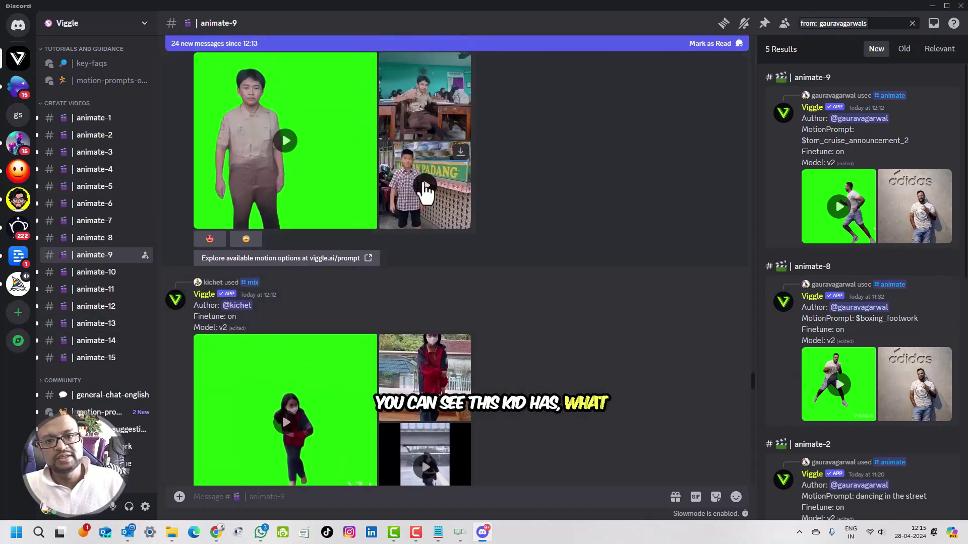
{"action": "left_click", "coordinate": [408, 123]}
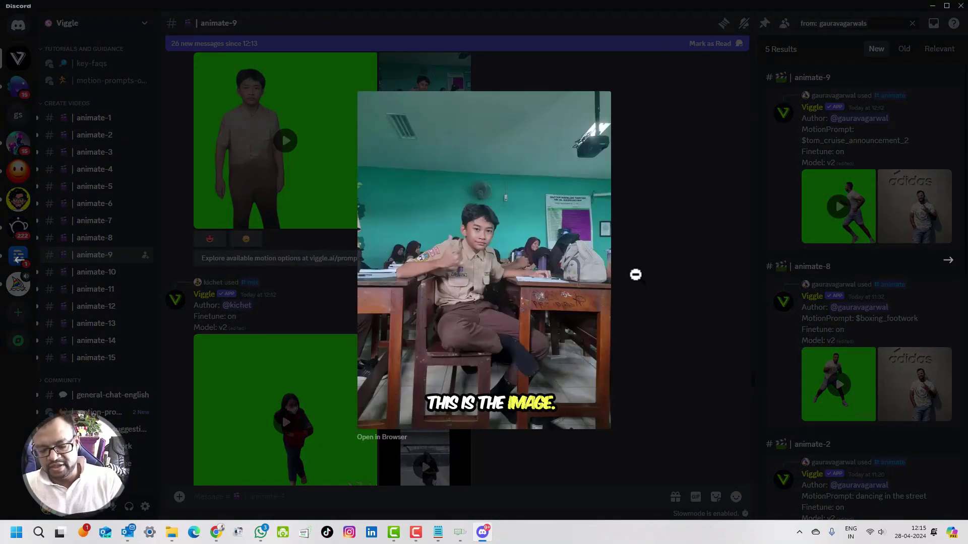
{"action": "left_click", "coordinate": [627, 276]}
{"action": "left_click", "coordinate": [434, 192]}
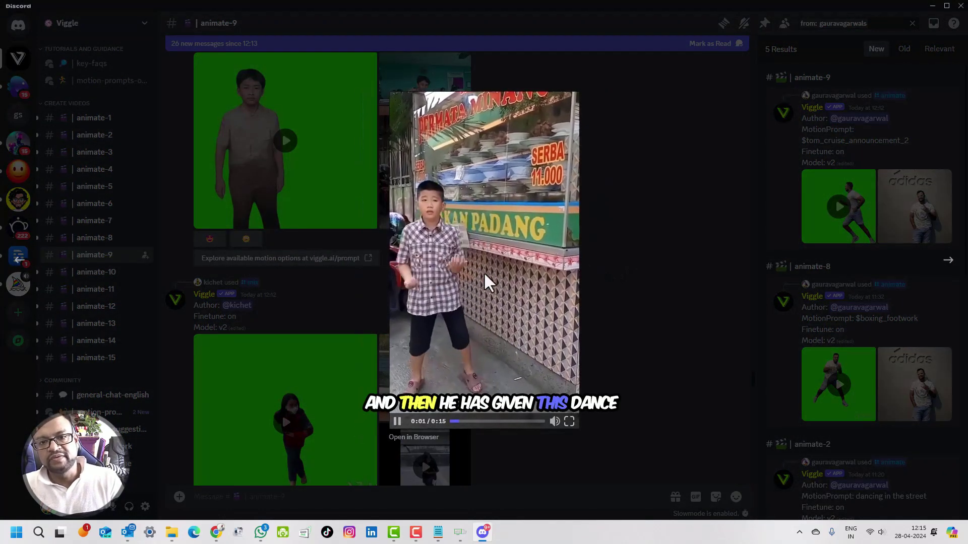
Play the generated green-screen video of the boy's mix result in animate-9 and close the preview.
{"action": "key", "text": "Escape"}
{"action": "left_click", "coordinate": [330, 222]}
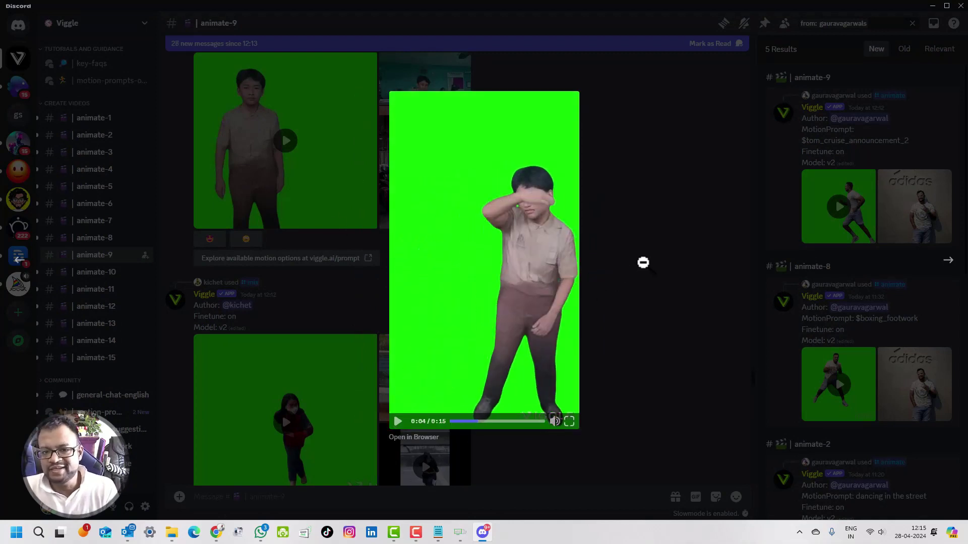
{"action": "left_click", "coordinate": [640, 265]}
View the source photo, motion video and generated clip of the masked girl's mix result, and recheck the source photo.
{"action": "scroll", "coordinate": [633, 274], "scroll_direction": "down", "scroll_amount": 3}
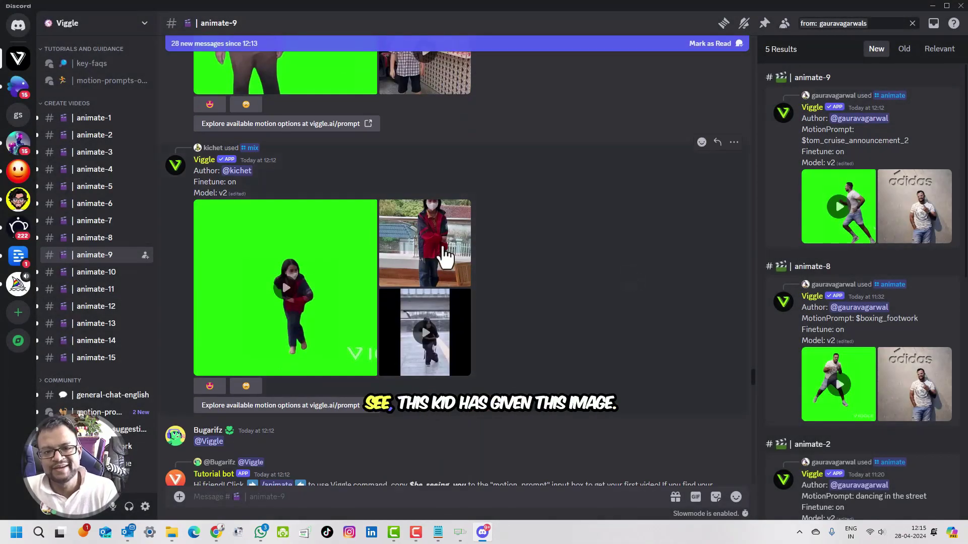
{"action": "left_click", "coordinate": [439, 256]}
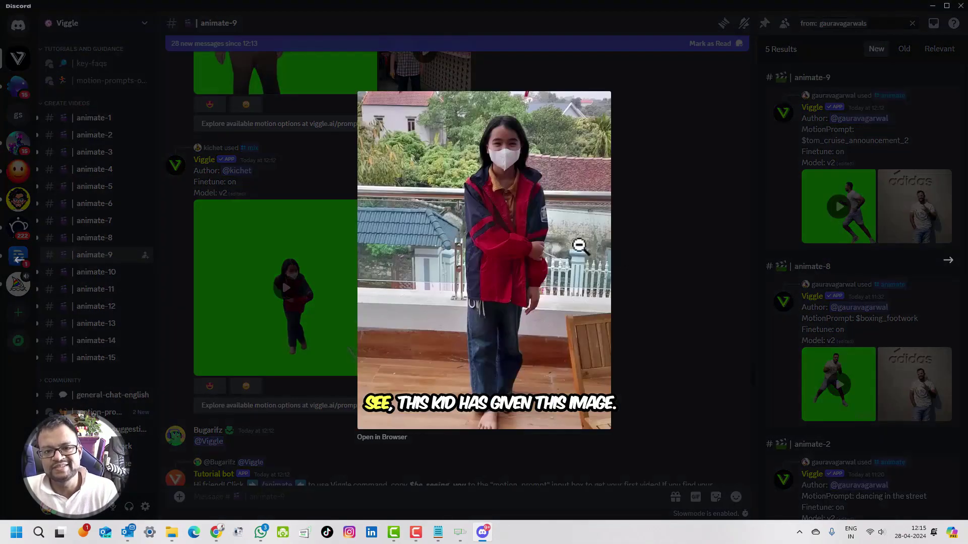
{"action": "left_click", "coordinate": [652, 267]}
{"action": "left_click", "coordinate": [425, 328]}
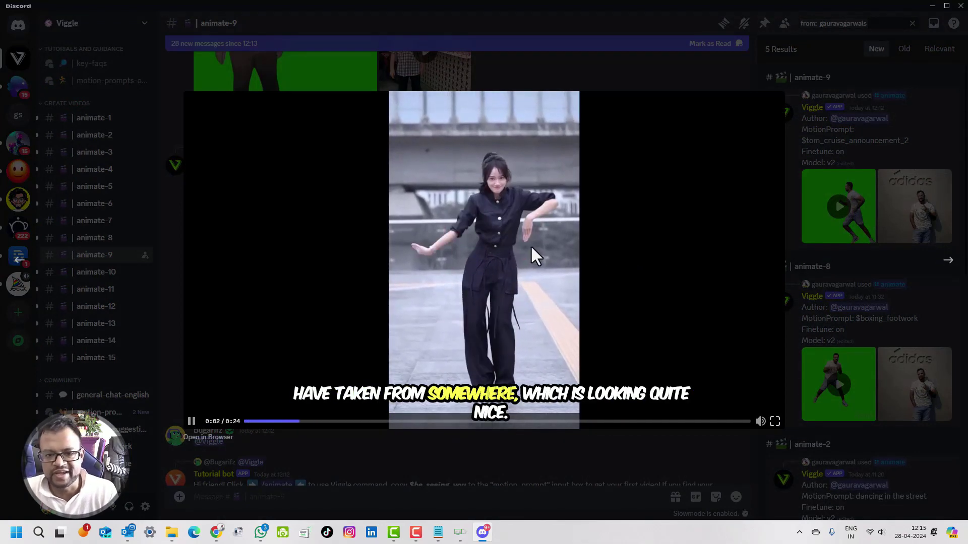
{"action": "left_click", "coordinate": [612, 262]}
{"action": "key", "text": "Right"}
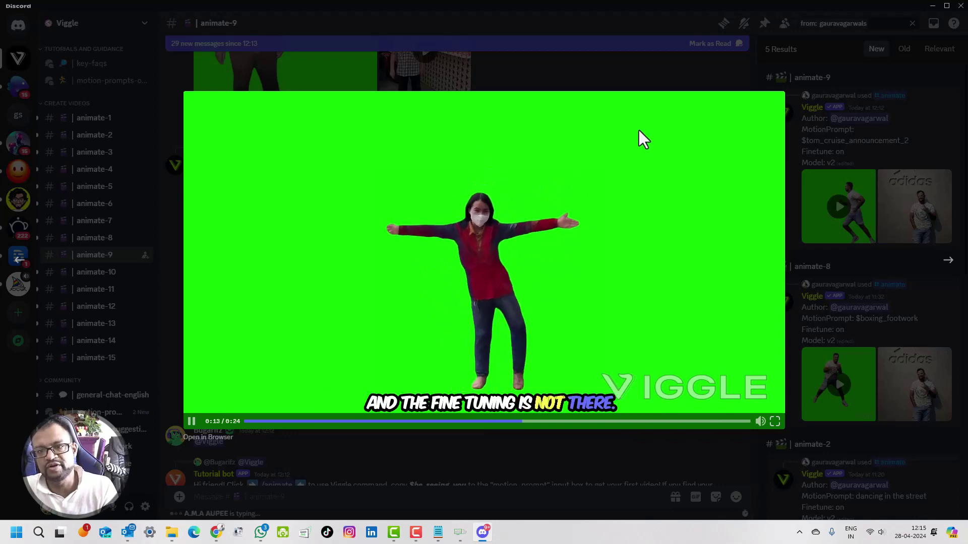
{"action": "left_click", "coordinate": [625, 82]}
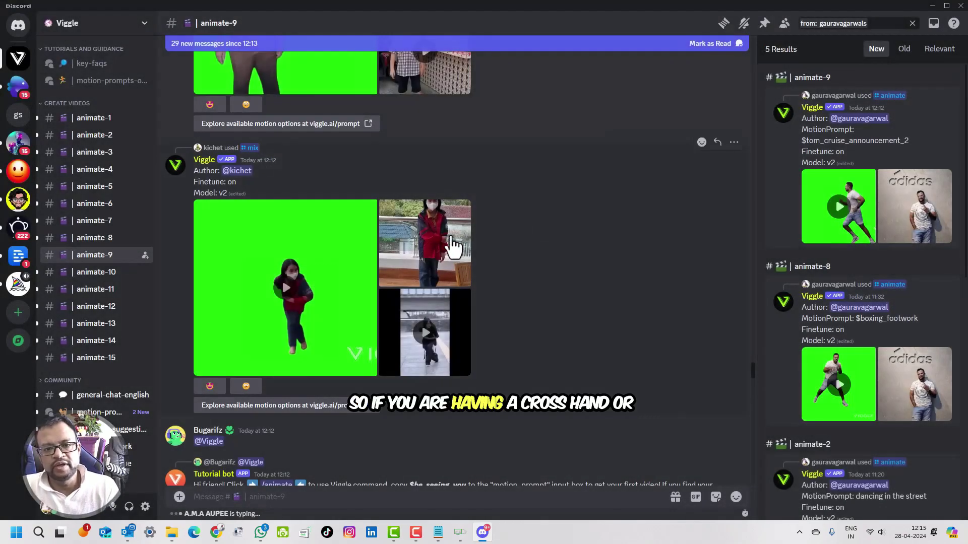
{"action": "left_click", "coordinate": [450, 244]}
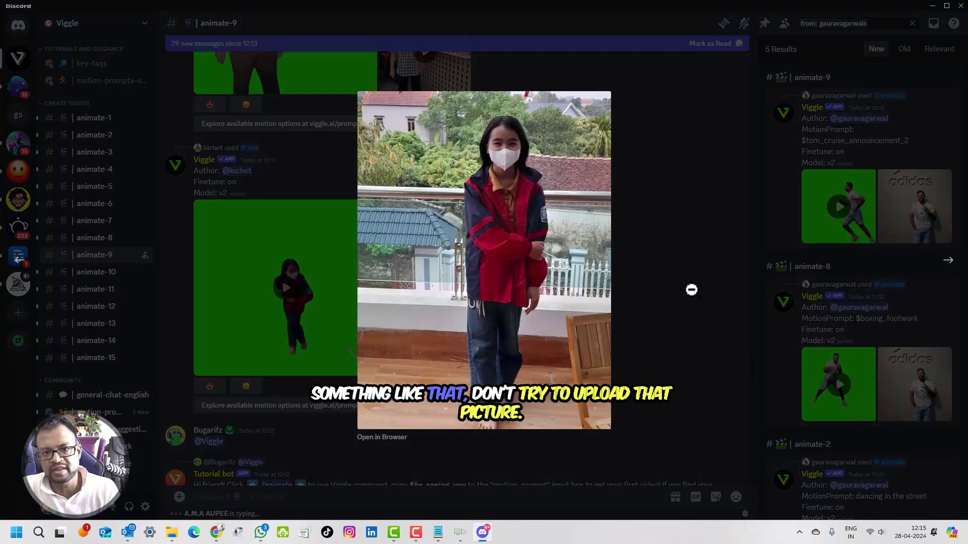
{"action": "left_click", "coordinate": [680, 290]}
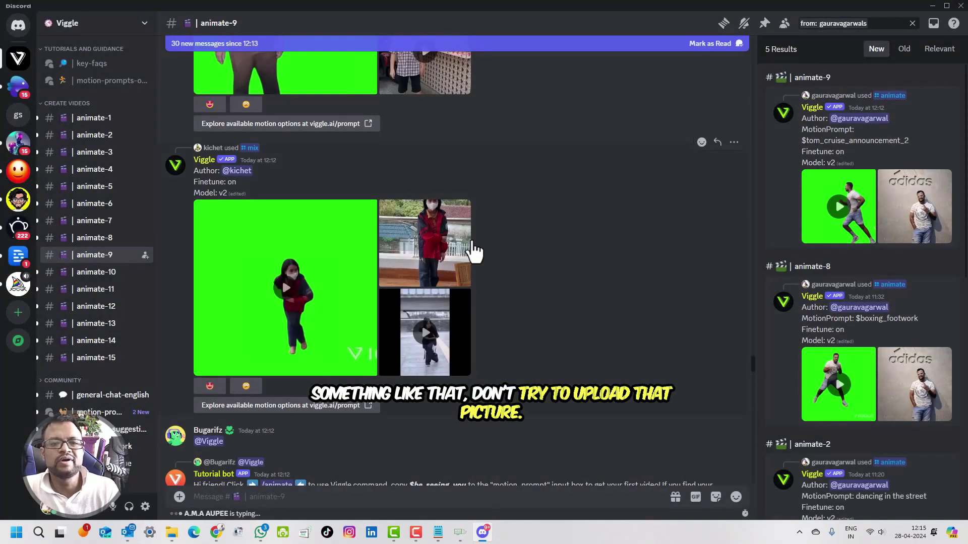
Compare the source photo, motion video and generated clip of the mix result showing the girl in the purple dress.
{"action": "scroll", "coordinate": [519, 272], "scroll_direction": "down", "scroll_amount": 2}
{"action": "scroll", "coordinate": [519, 267], "scroll_direction": "down", "scroll_amount": 10}
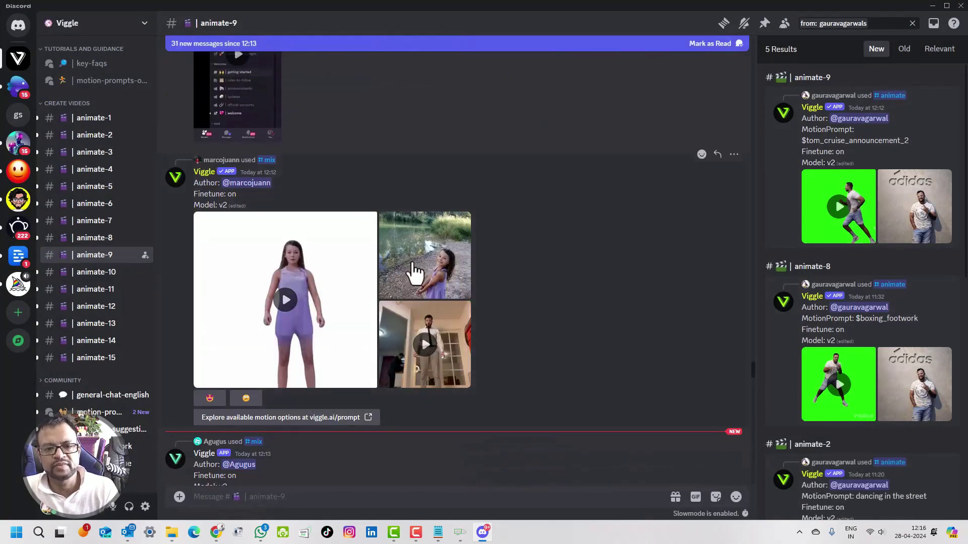
{"action": "left_click", "coordinate": [415, 272]}
{"action": "key", "text": "Right"}
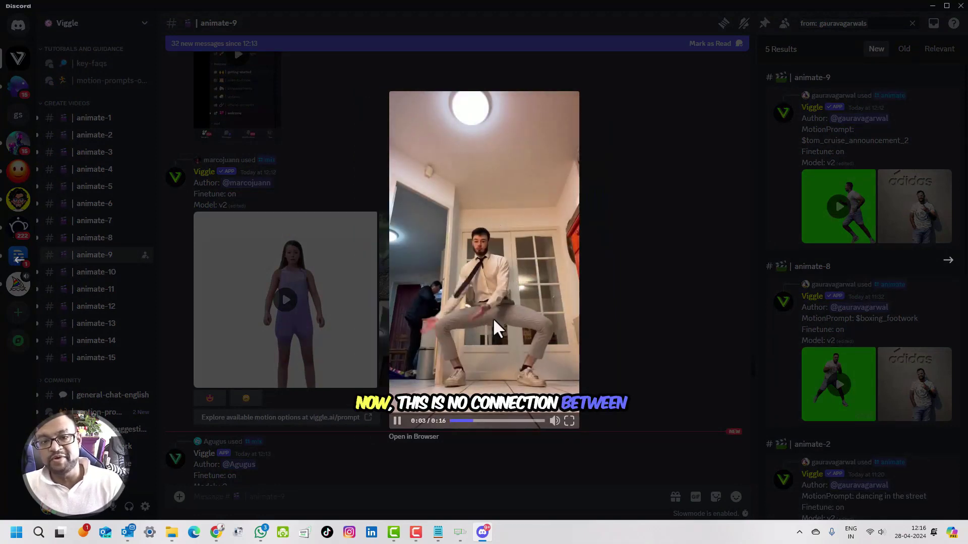
{"action": "key", "text": "Left"}
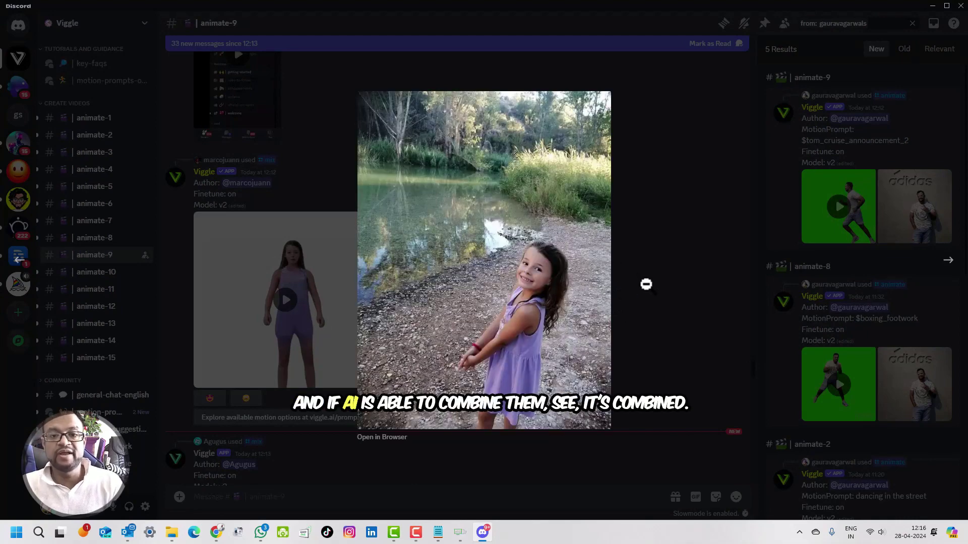
{"action": "key", "text": "Left"}
{"action": "key", "text": "Left"}
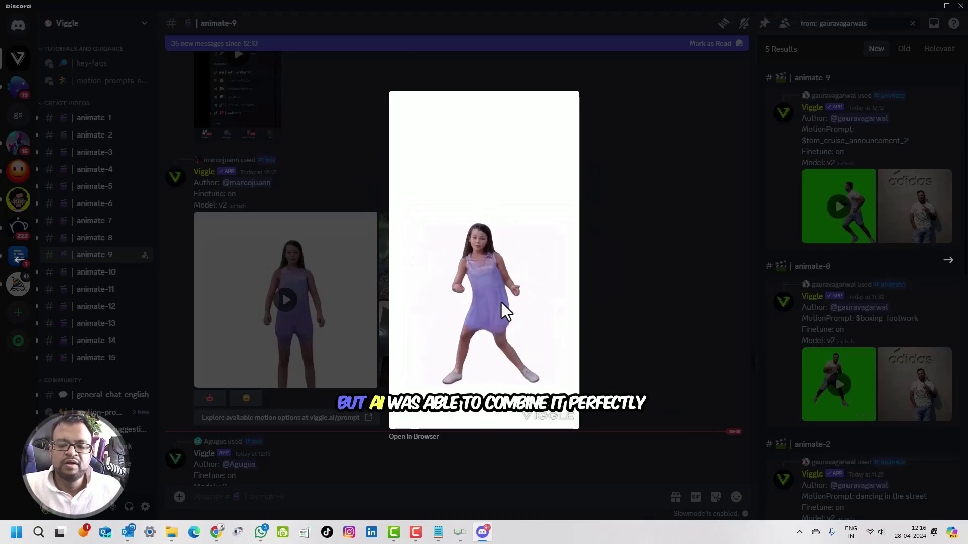
{"action": "left_click", "coordinate": [616, 298]}
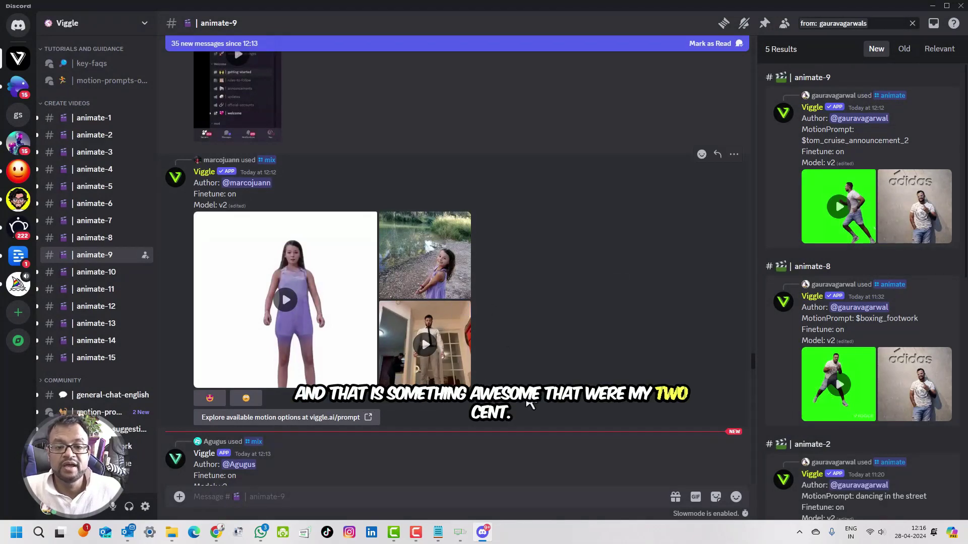
Find the mix result of the man in the dark shirt and view its source photo, motion video and generated clip.
{"action": "scroll", "coordinate": [525, 341], "scroll_direction": "down", "scroll_amount": 7}
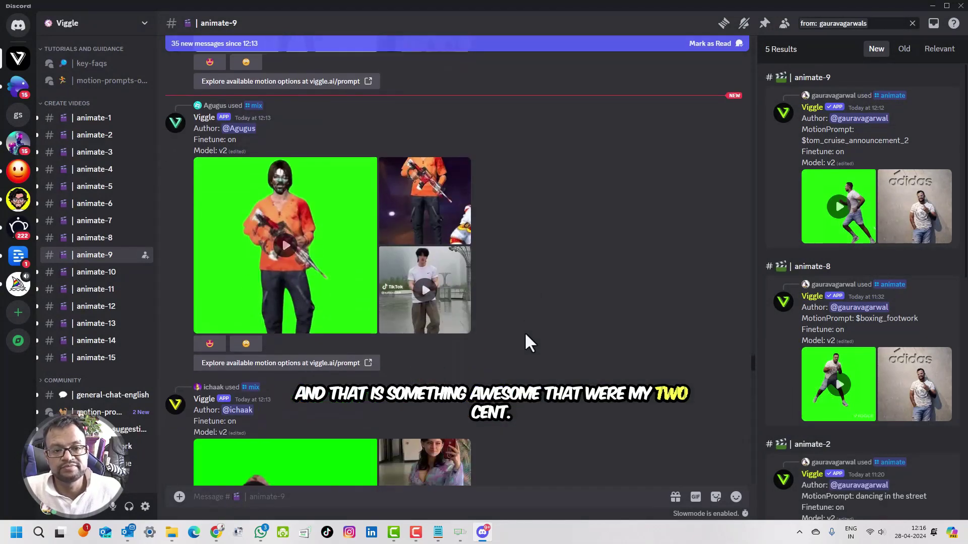
{"action": "scroll", "coordinate": [525, 334], "scroll_direction": "down", "scroll_amount": 1}
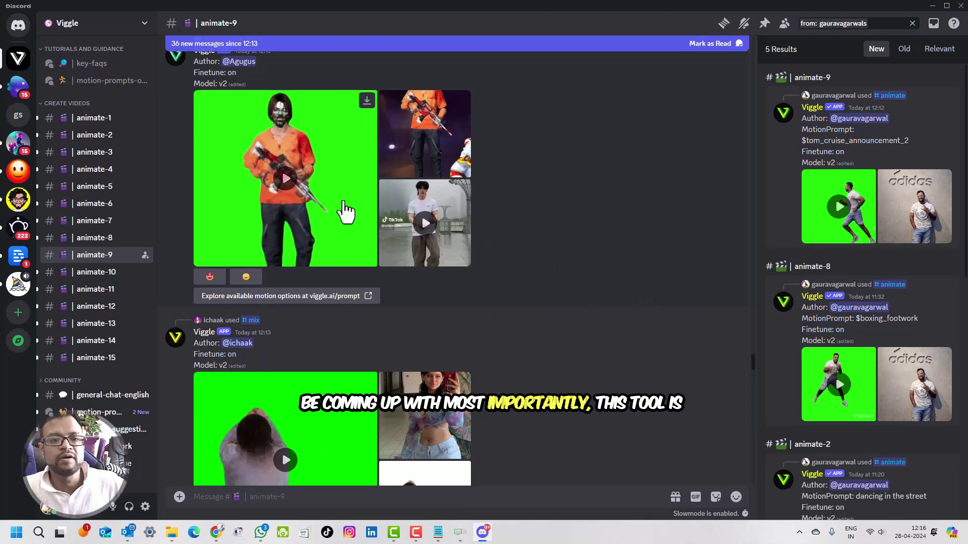
{"action": "scroll", "coordinate": [461, 251], "scroll_direction": "down", "scroll_amount": 3}
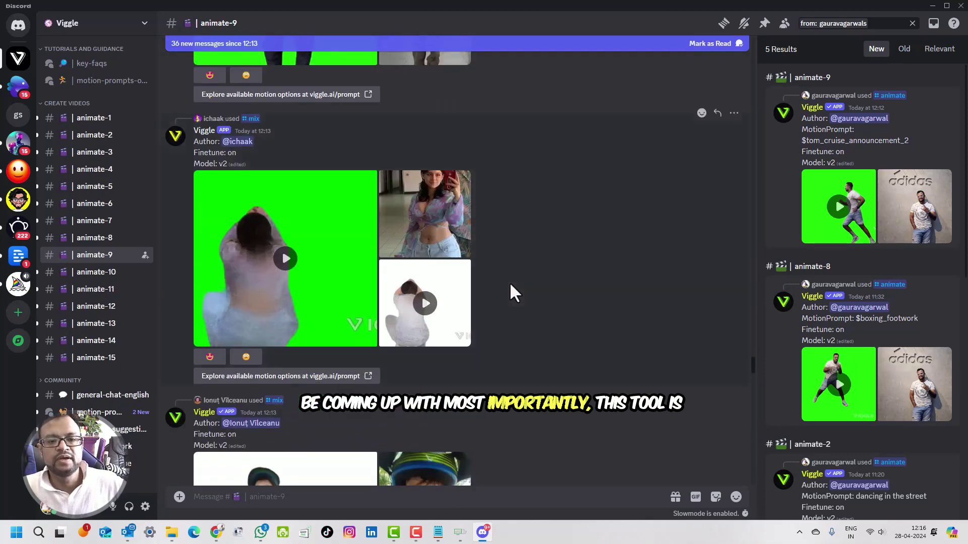
{"action": "scroll", "coordinate": [510, 287], "scroll_direction": "down", "scroll_amount": 2}
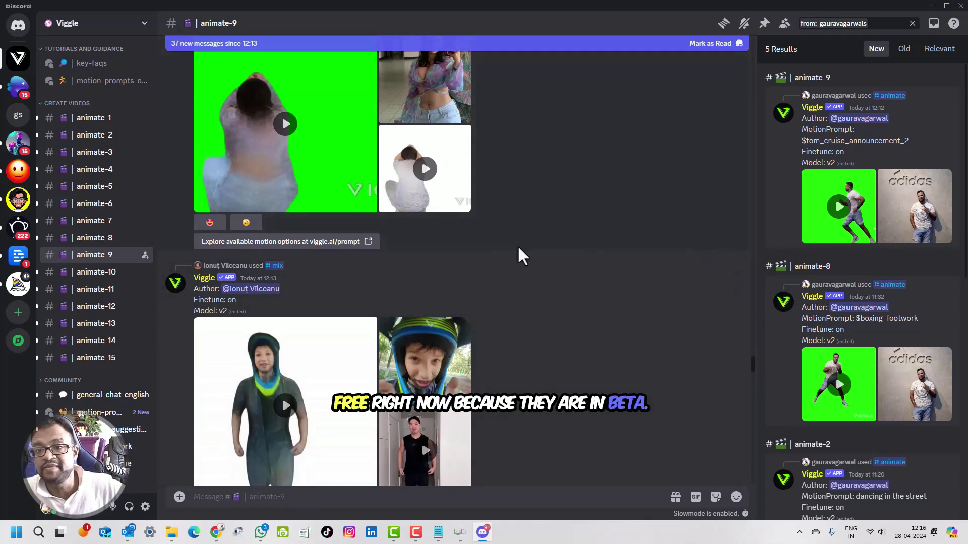
{"action": "scroll", "coordinate": [514, 338], "scroll_direction": "down", "scroll_amount": 5}
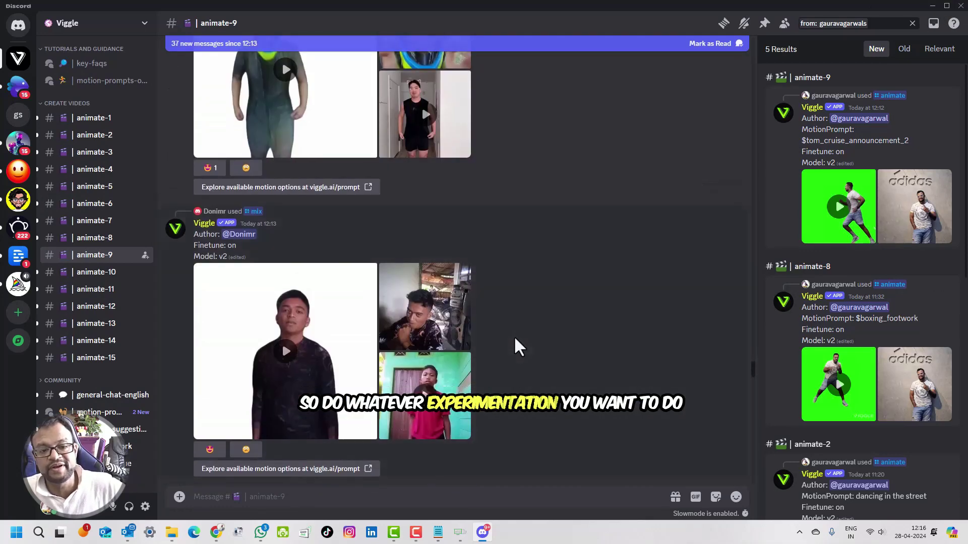
{"action": "scroll", "coordinate": [513, 336], "scroll_direction": "down", "scroll_amount": 1}
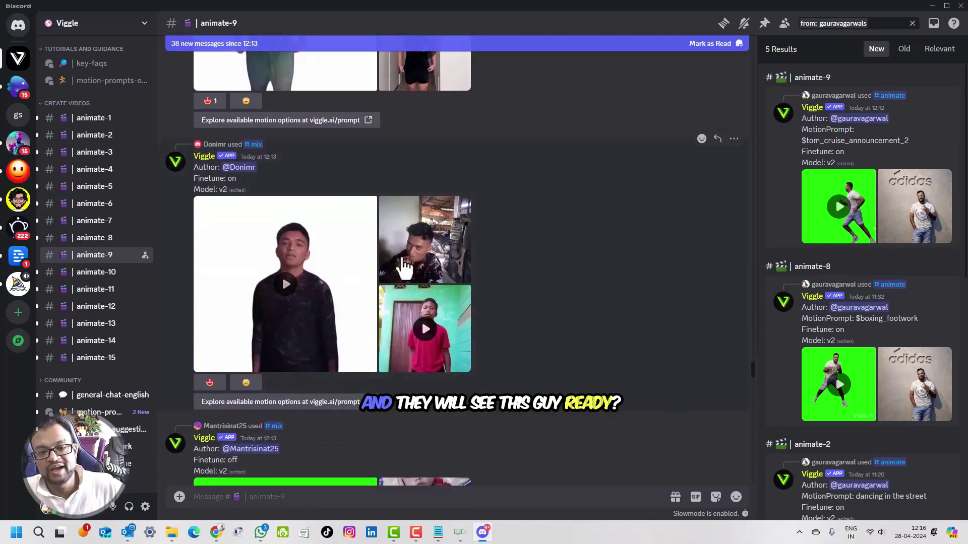
{"action": "left_click", "coordinate": [406, 249]}
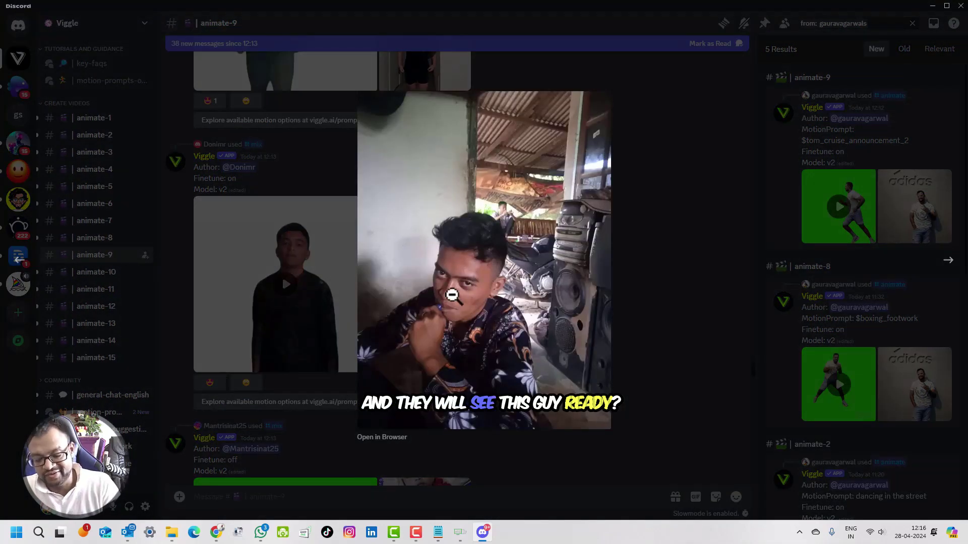
{"action": "key", "text": "Escape"}
{"action": "left_click", "coordinate": [421, 320]}
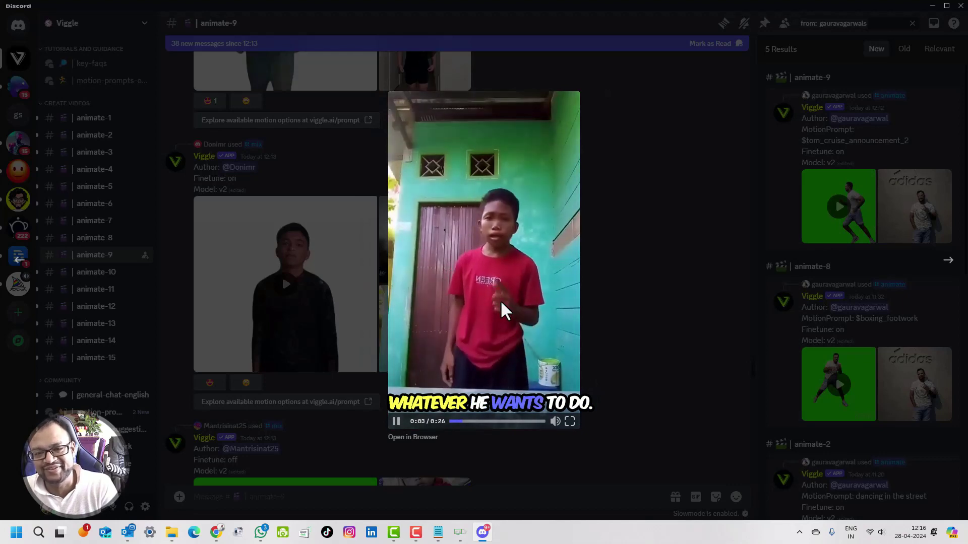
{"action": "key", "text": "Escape"}
{"action": "key", "text": "Left"}
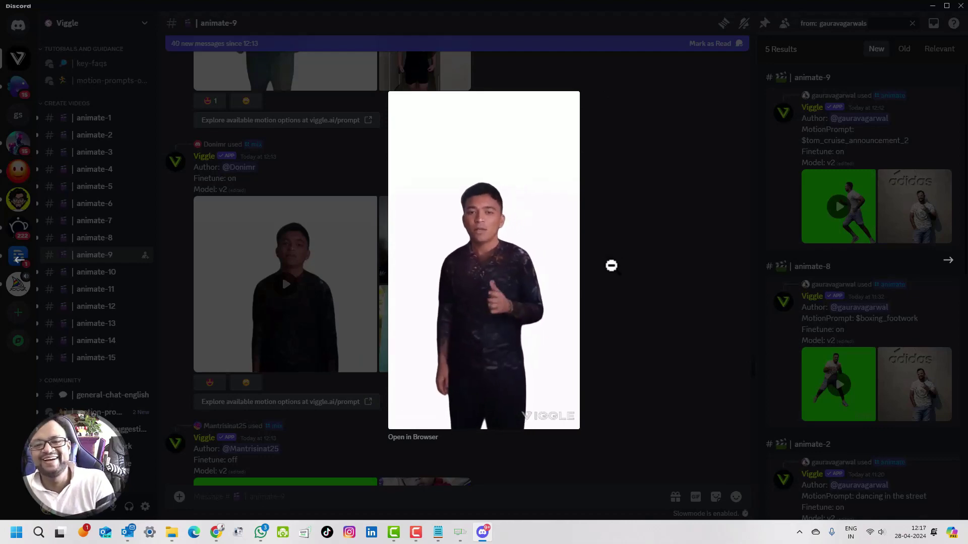
{"action": "left_click", "coordinate": [612, 266]}
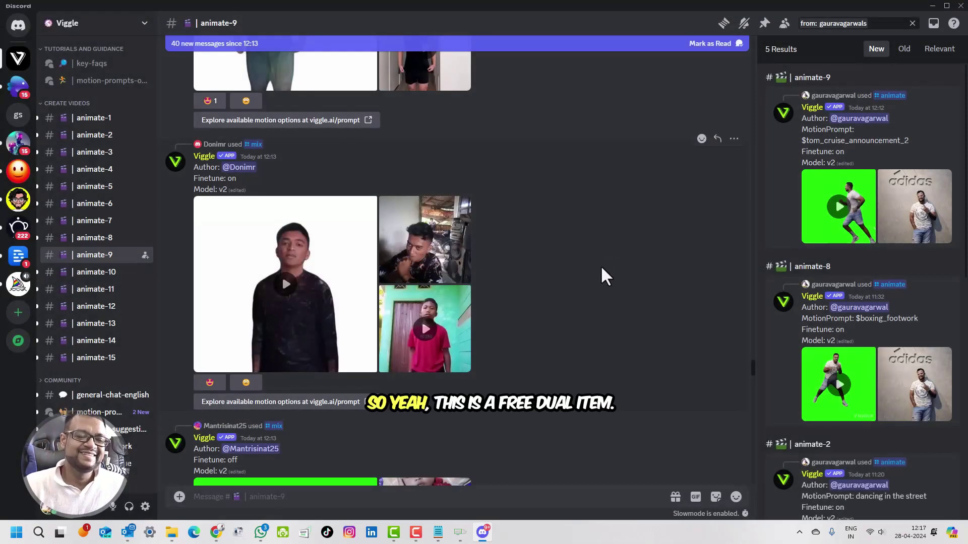
Browse the newer mix and animate results in animate-9 and the older entries in the user's message search.
{"action": "scroll", "coordinate": [447, 341], "scroll_direction": "down", "scroll_amount": 2}
{"action": "scroll", "coordinate": [486, 341], "scroll_direction": "down", "scroll_amount": 3}
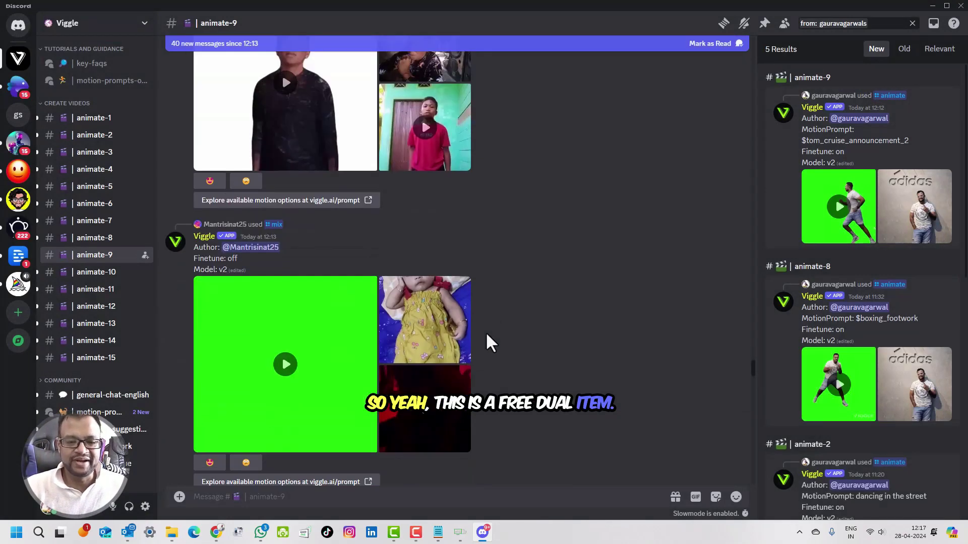
{"action": "scroll", "coordinate": [496, 339], "scroll_direction": "down", "scroll_amount": 4}
{"action": "scroll", "coordinate": [872, 406], "scroll_direction": "down", "scroll_amount": 5}
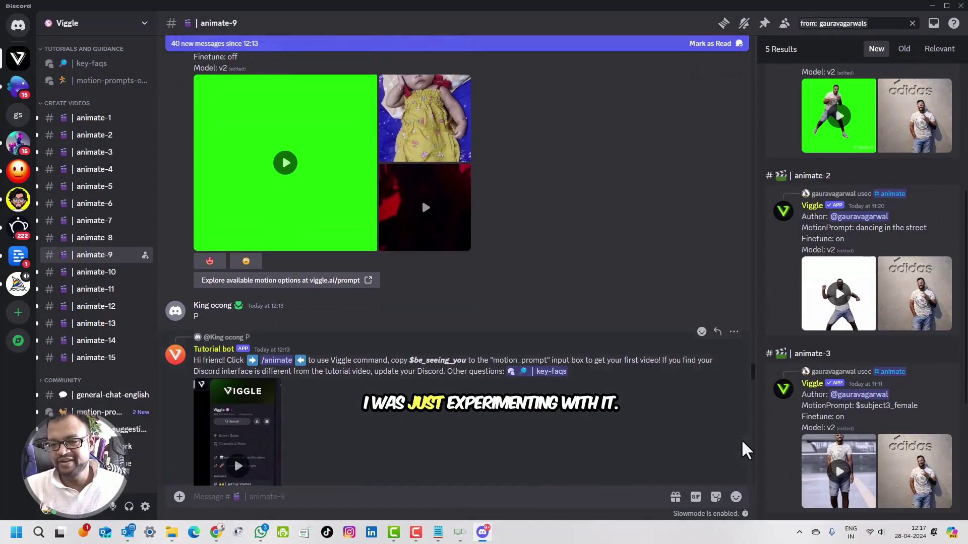
{"action": "scroll", "coordinate": [745, 450], "scroll_direction": "down", "scroll_amount": 2}
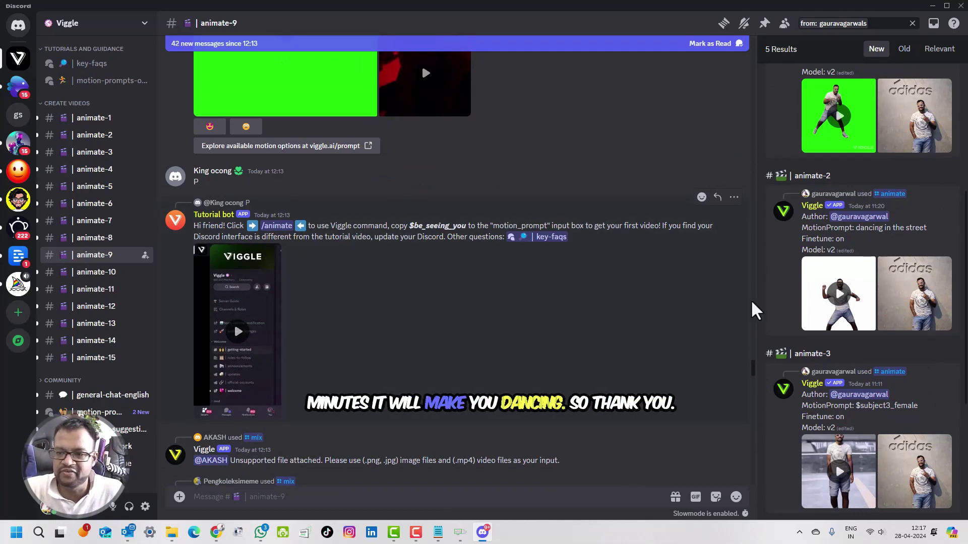
{"action": "scroll", "coordinate": [765, 298], "scroll_direction": "down", "scroll_amount": 5}
{"action": "scroll", "coordinate": [559, 429], "scroll_direction": "down", "scroll_amount": 3}
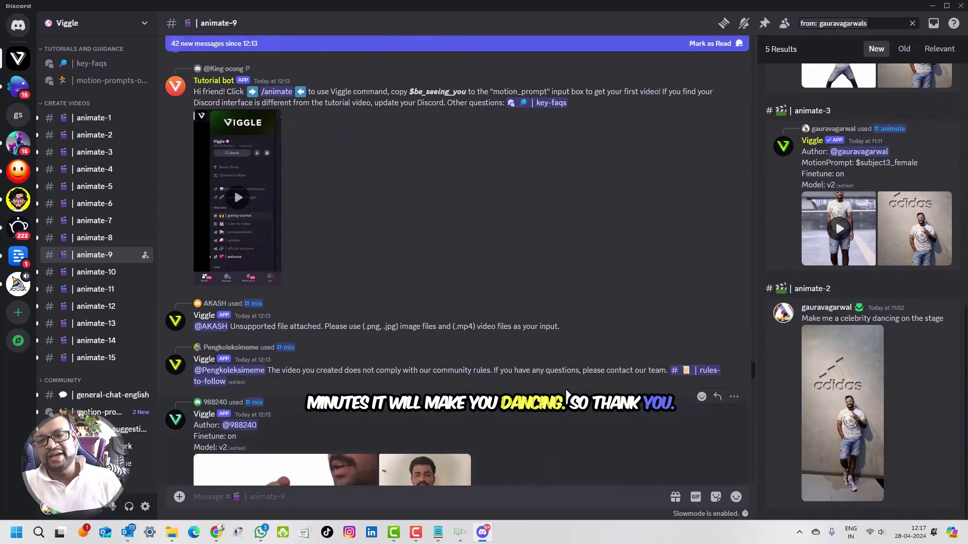
{"action": "scroll", "coordinate": [567, 395], "scroll_direction": "down", "scroll_amount": 12}
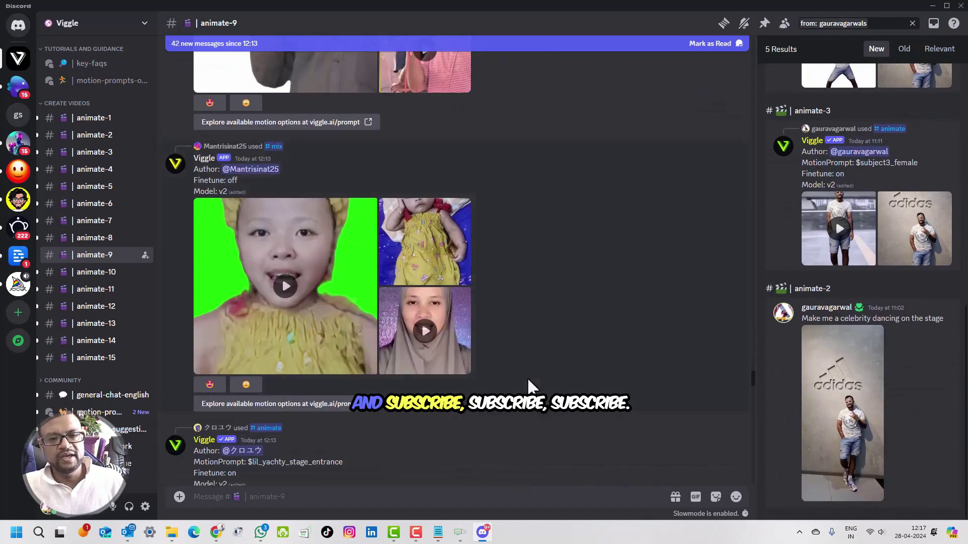
{"action": "scroll", "coordinate": [529, 387], "scroll_direction": "down", "scroll_amount": 4}
{"action": "scroll", "coordinate": [524, 378], "scroll_direction": "down", "scroll_amount": 9}
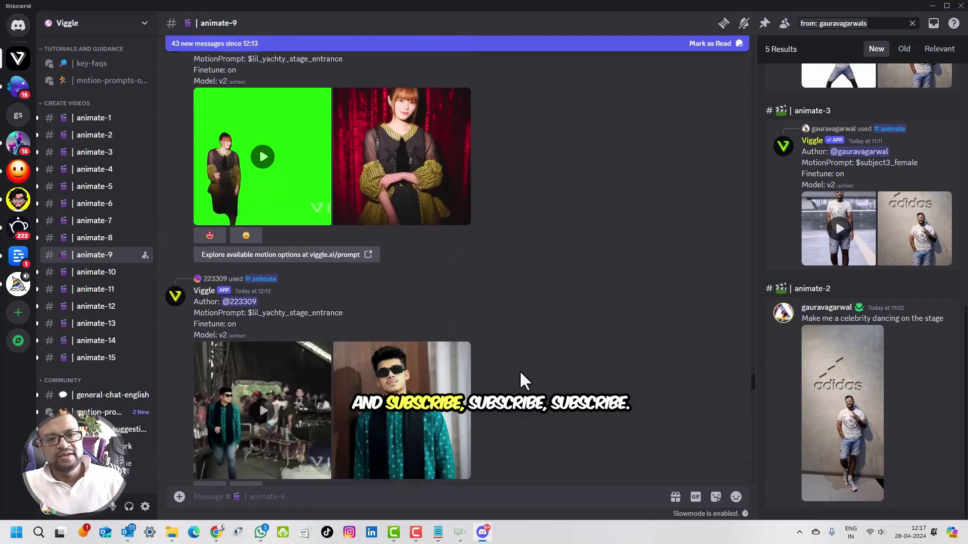
{"action": "scroll", "coordinate": [520, 373], "scroll_direction": "down", "scroll_amount": 5}
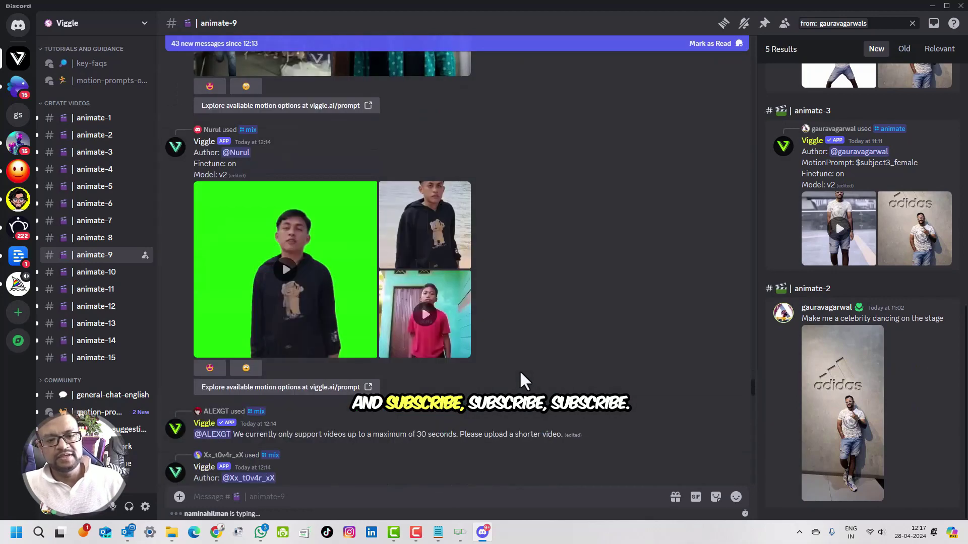
{"action": "mouse_move", "coordinate": [261, 538]}
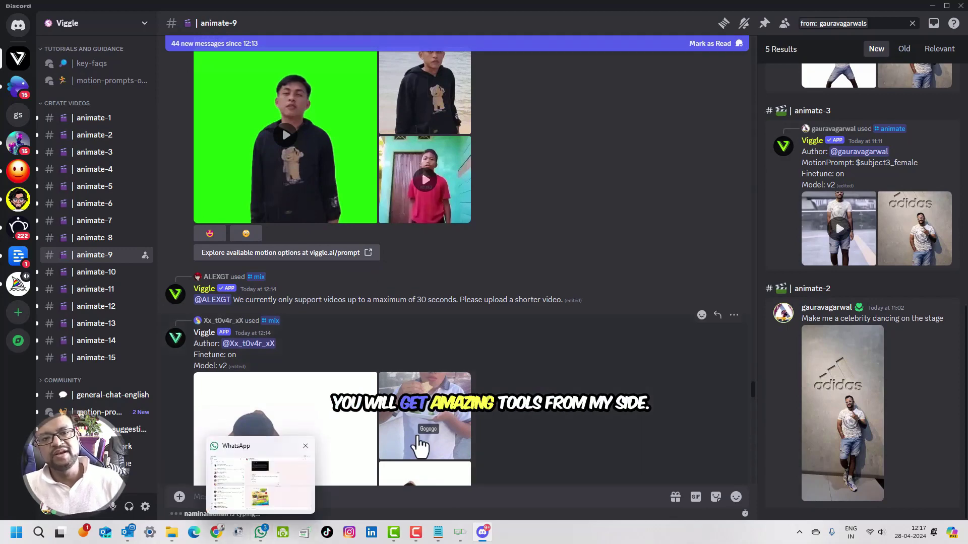
{"action": "scroll", "coordinate": [552, 429], "scroll_direction": "down", "scroll_amount": 2}
{"action": "scroll", "coordinate": [551, 425], "scroll_direction": "down", "scroll_amount": 2}
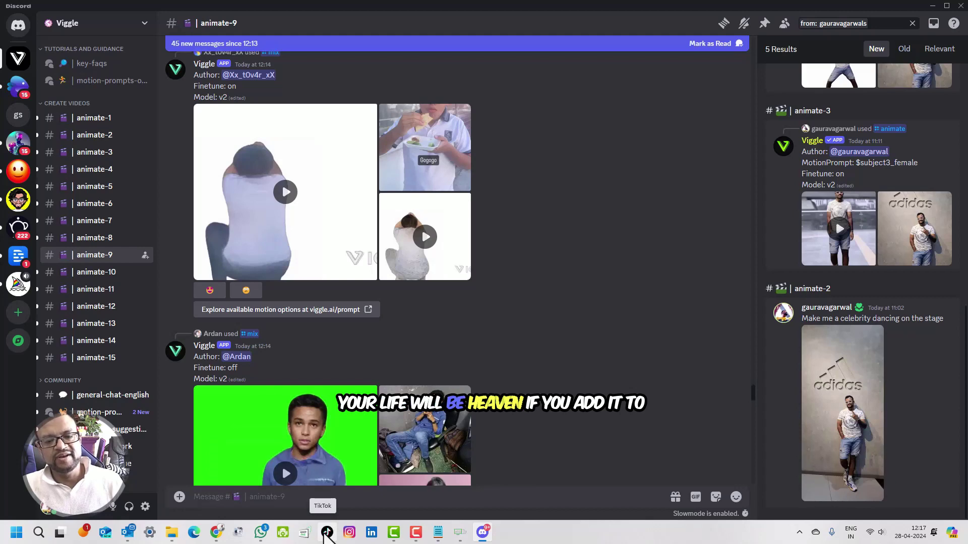
{"action": "scroll", "coordinate": [523, 423], "scroll_direction": "down", "scroll_amount": 4}
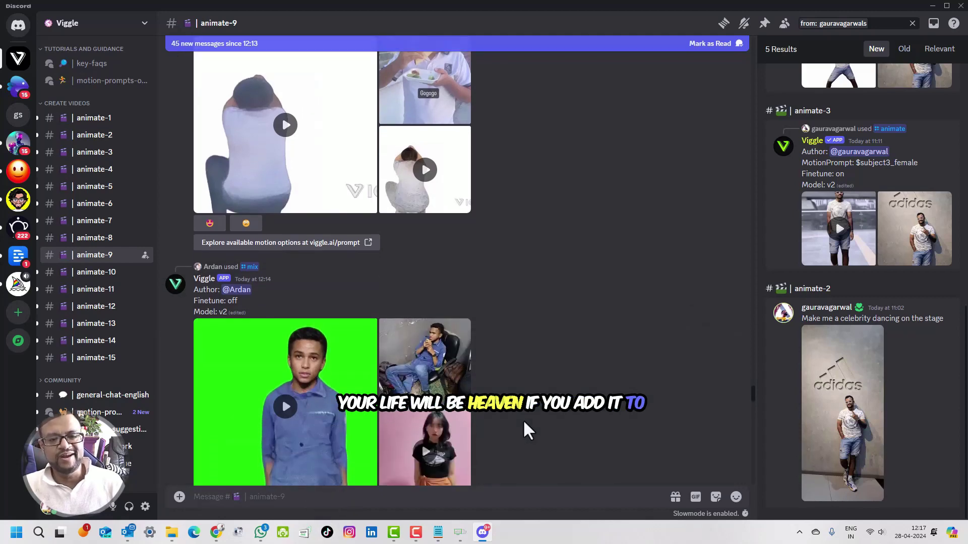